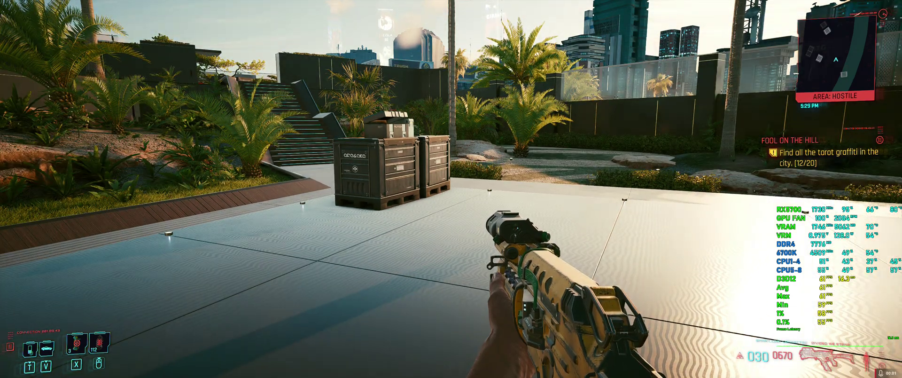
- Move around the reflective terrace with the rifle drawn, passing the crates and facing the pools and stairs
{"action": "key", "text": "w"}
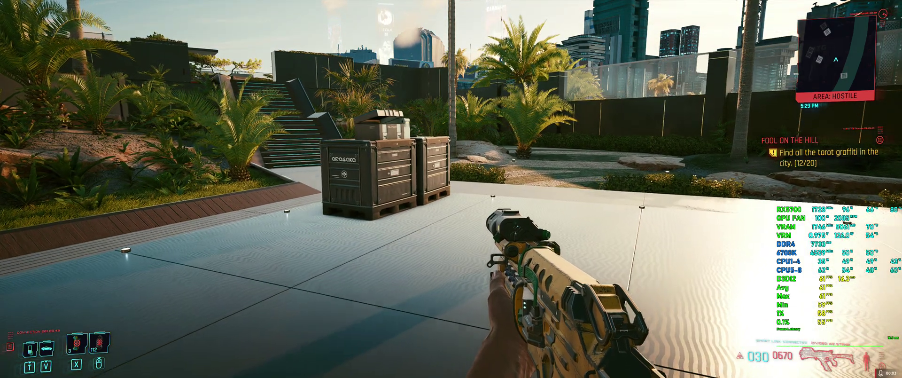
{"action": "key", "text": "d"}
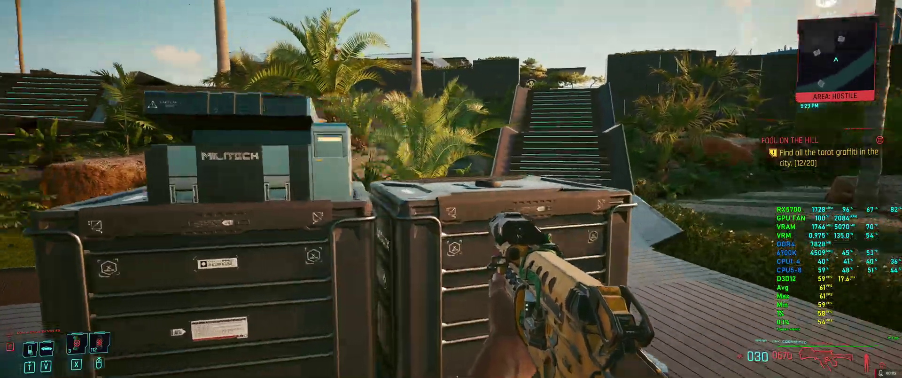
{"action": "key", "text": "w"}
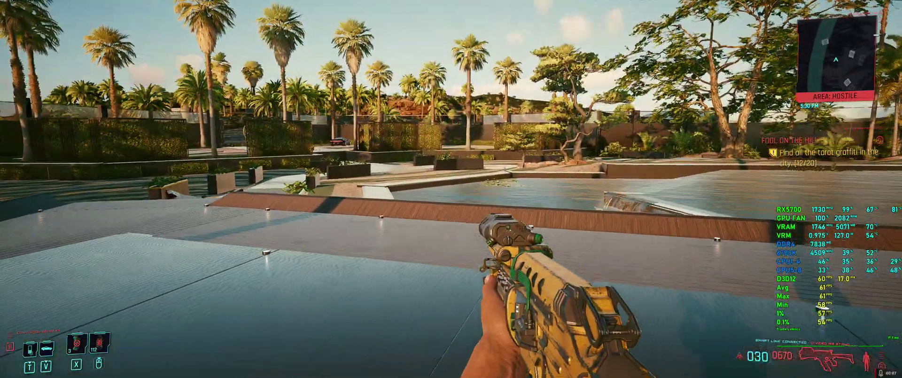
{"action": "key", "text": "w"}
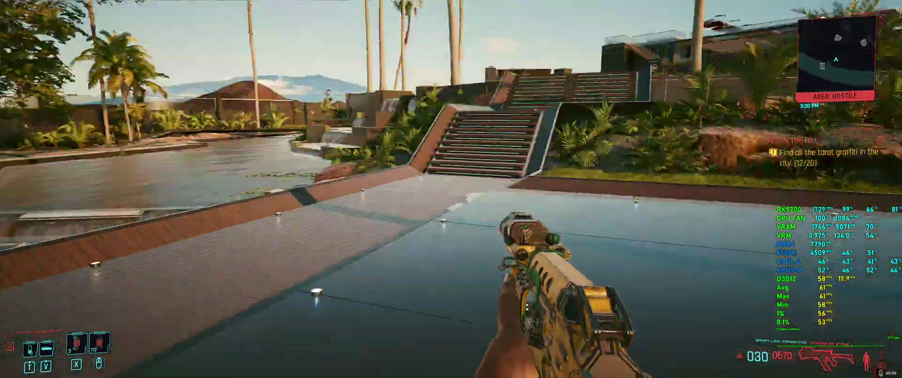
{"action": "key", "text": "w"}
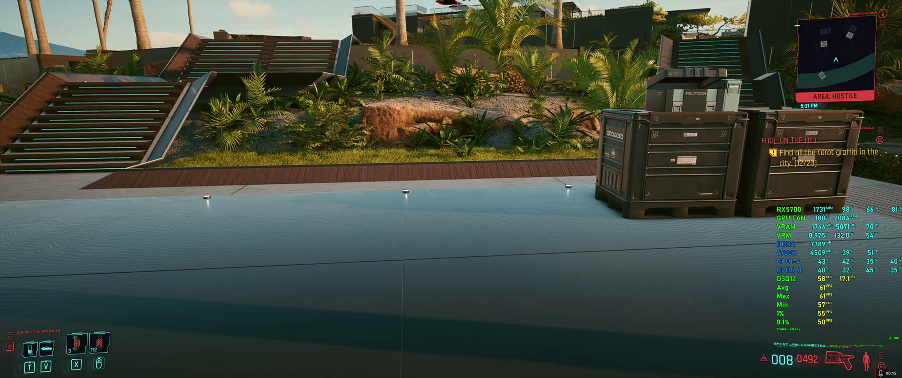
- Crouch and move in short forward and sideways taps around the Arasaka crate to test the dodge behaviour
{"action": "key", "text": "c"}
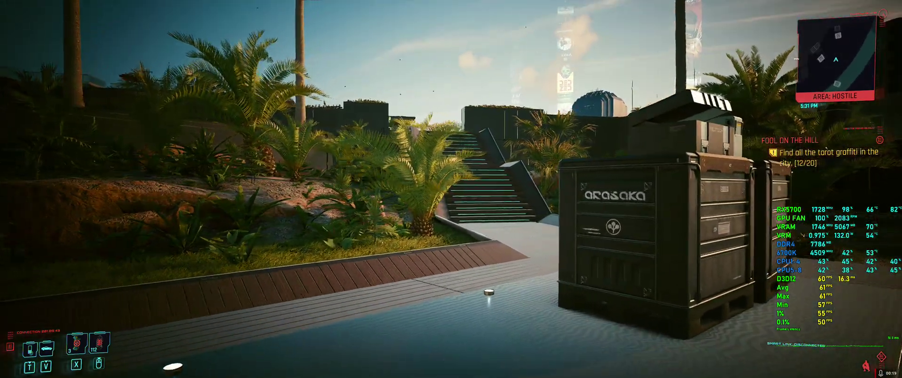
{"action": "key", "text": "w"}
{"action": "key", "text": "a"}
{"action": "key", "text": "d"}
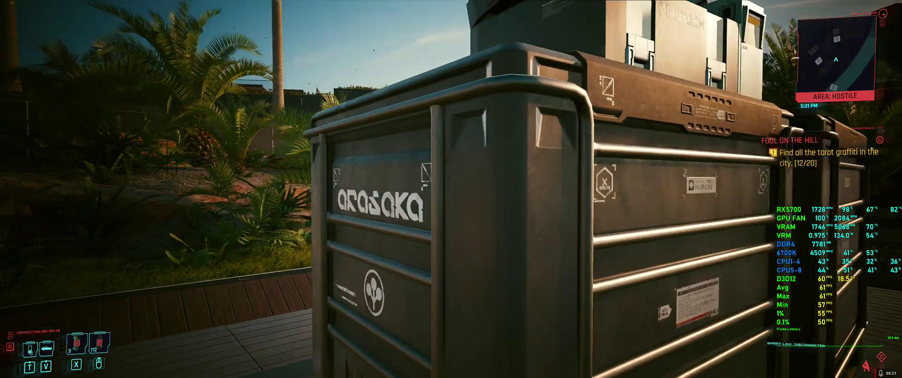
{"action": "key", "text": "a"}
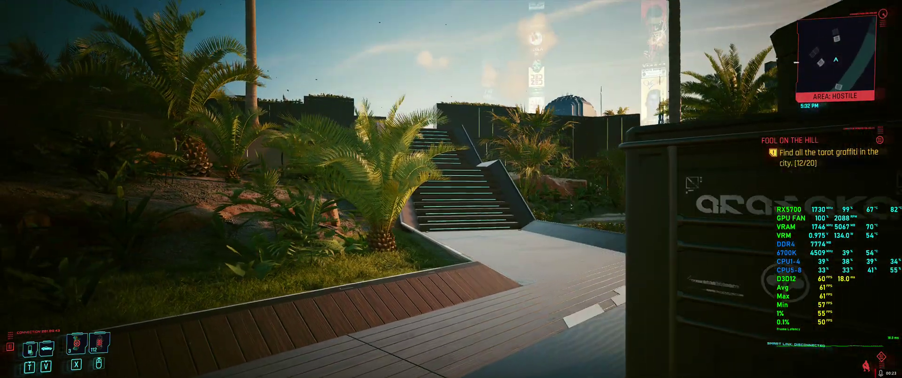
{"action": "key", "text": "w"}
{"action": "key", "text": "a"}
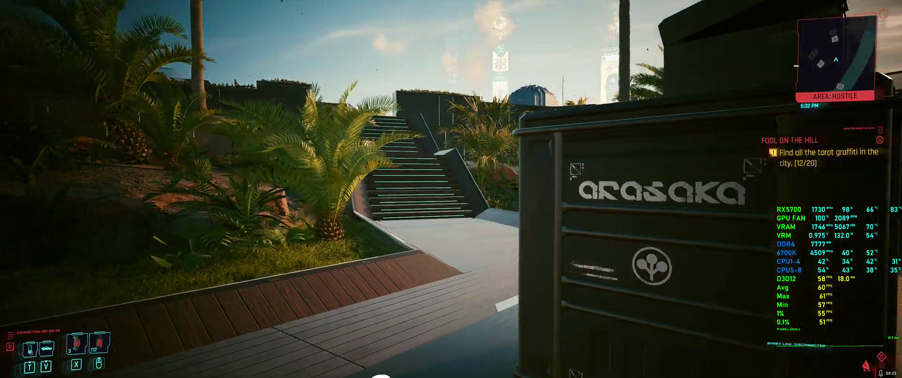
{"action": "key", "text": "d"}
{"action": "key", "text": "a"}
{"action": "key", "text": "space"}
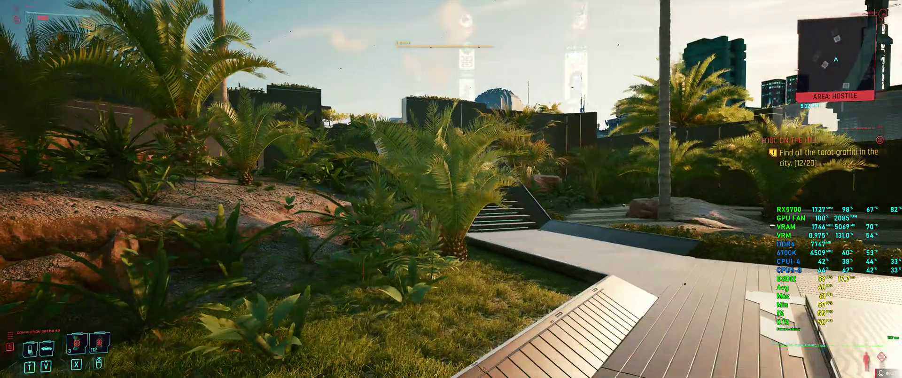
- Toggle crouching beside the Arasaka crate while moving forward, and walk to the wide stairs
{"action": "key", "text": "c"}
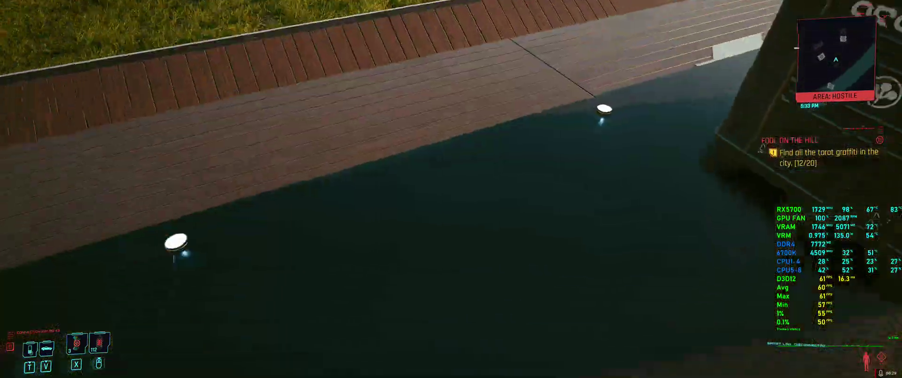
{"action": "key", "text": "c"}
{"action": "key", "text": "w"}
{"action": "key", "text": "c"}
{"action": "key", "text": "w"}
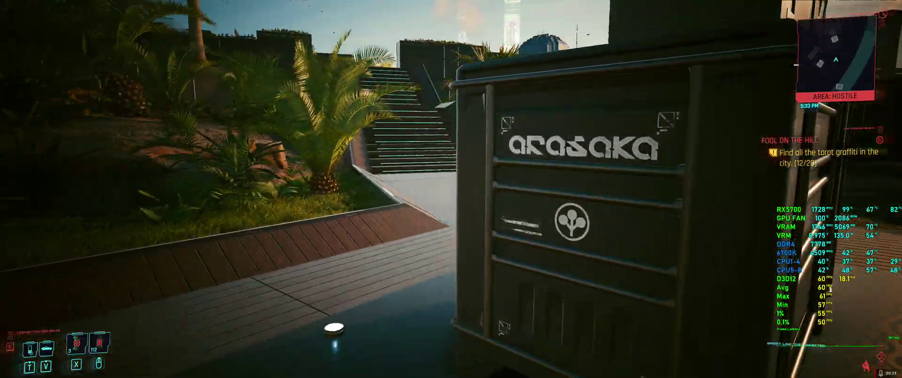
{"action": "key", "text": "c"}
{"action": "key", "text": "w"}
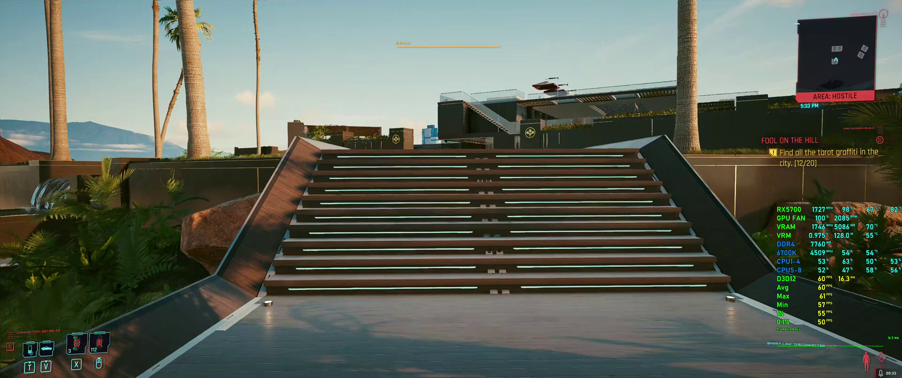
{"action": "key", "text": "w"}
- Review the game's Key Bindings settings down to the vehicle controls and return to the game
{"action": "key", "text": "Escape"}
{"action": "left_click", "coordinate": [200, 225]}
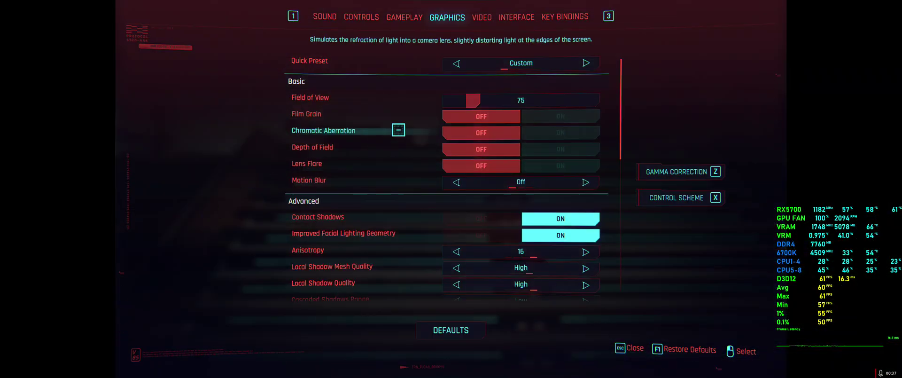
{"action": "left_click", "coordinate": [559, 16]}
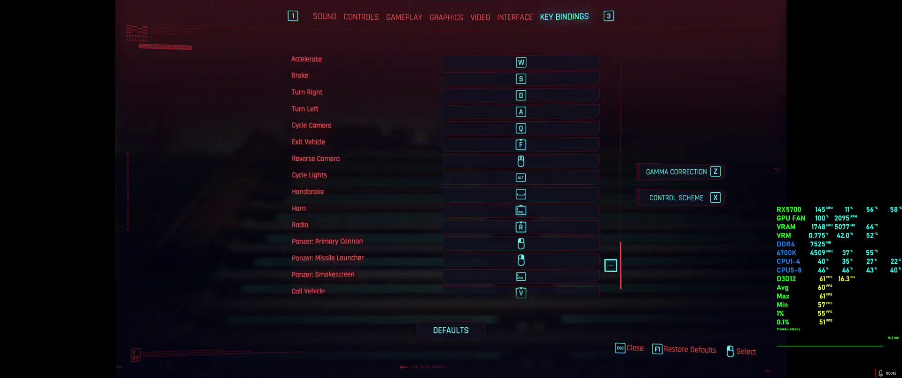
{"action": "key", "text": "Escape"}
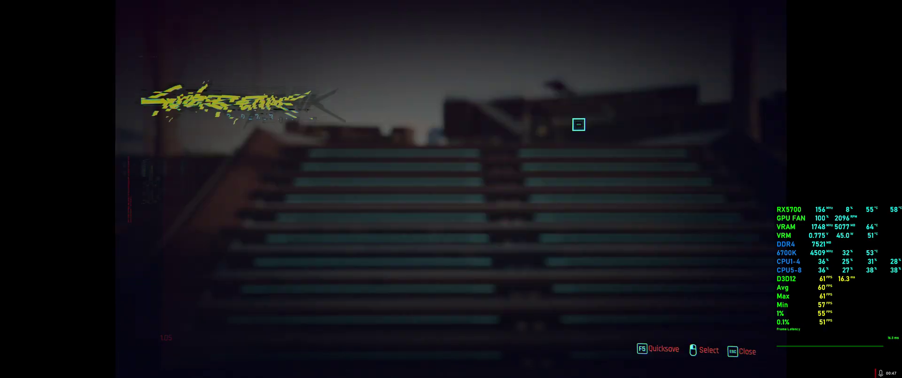
{"action": "key", "text": "Escape"}
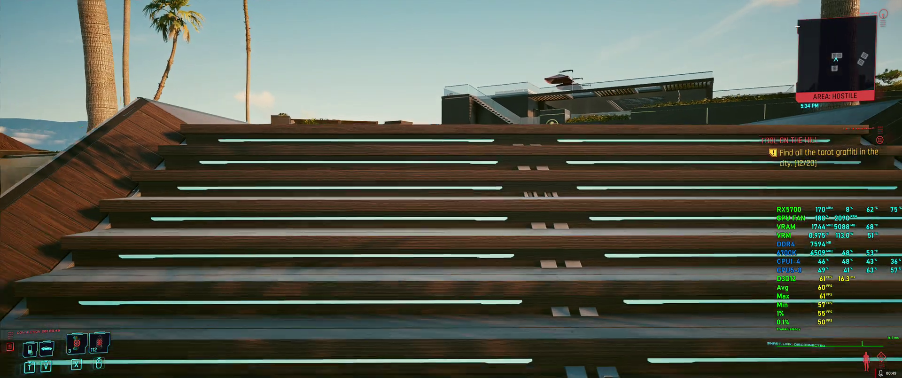
- Climb the wide stairs, come back down past the pools, and move and jump on the reflective terrace
{"action": "key", "text": "w"}
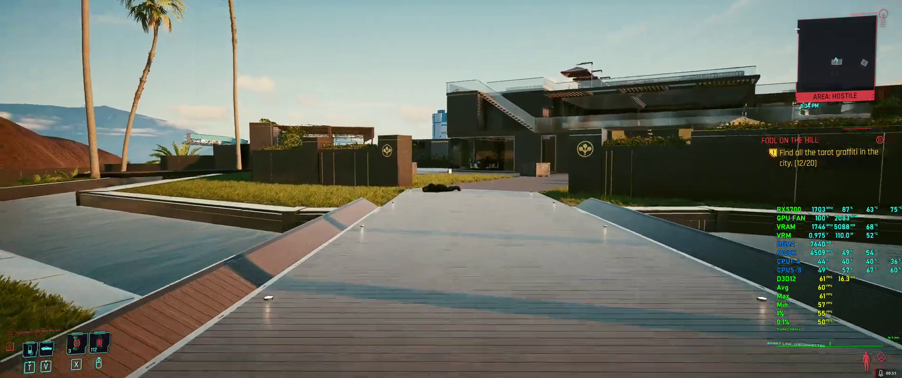
{"action": "key", "text": "w"}
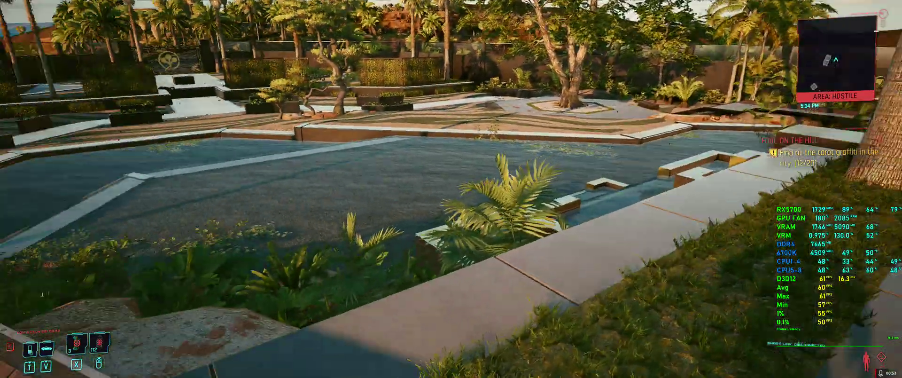
{"action": "key", "text": "w"}
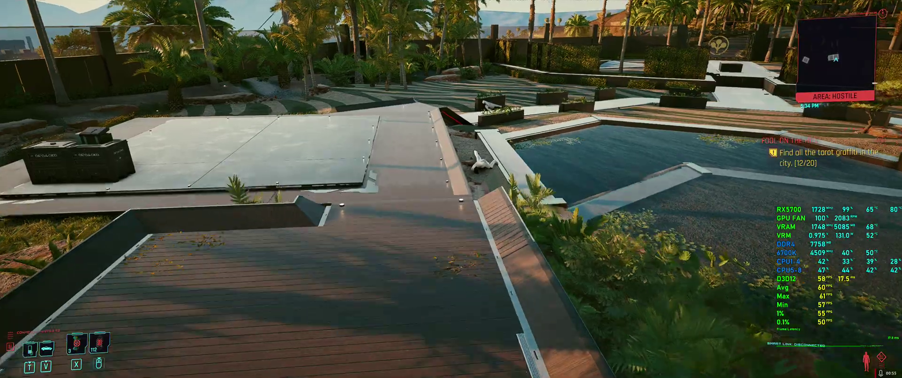
{"action": "key", "text": "w"}
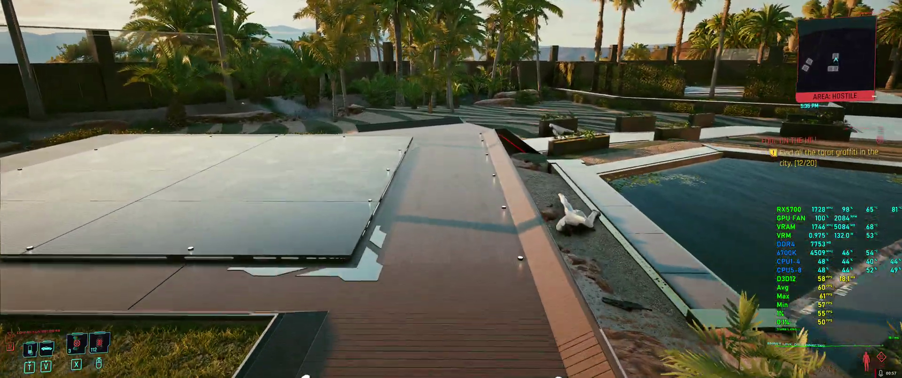
{"action": "key", "text": "w"}
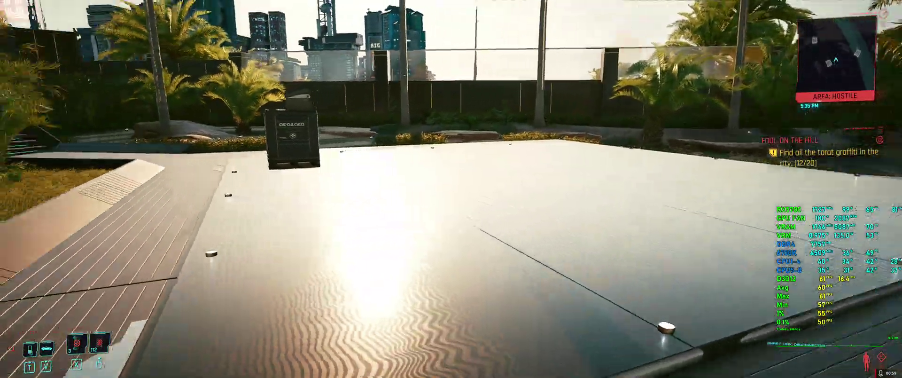
{"action": "key", "text": "w"}
{"action": "key", "text": "s"}
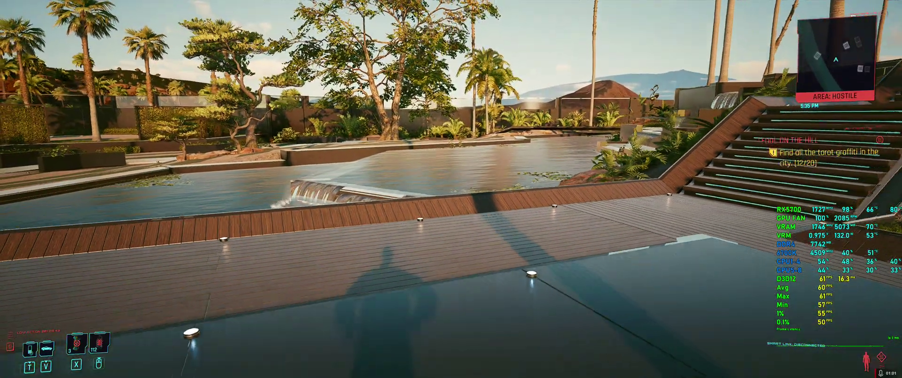
{"action": "key", "text": "s"}
{"action": "key", "text": "space"}
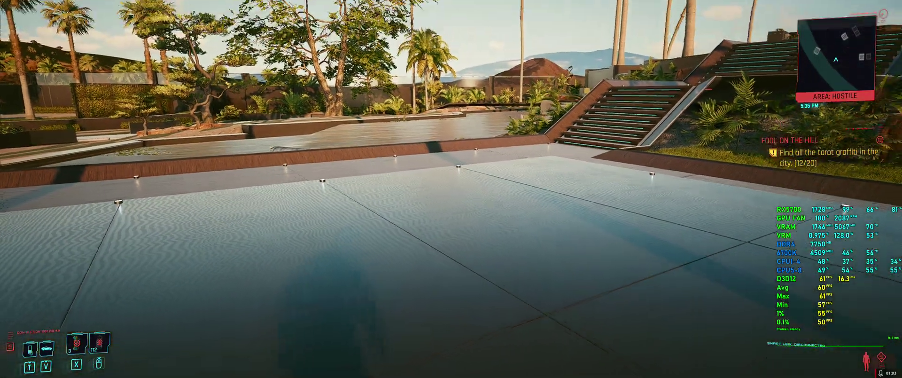
{"action": "key", "text": "w"}
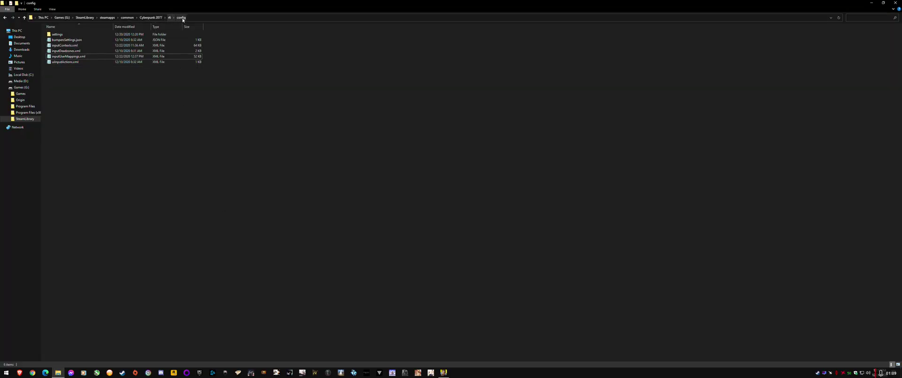
- Switch to File Explorer and open the inputContexts XML file from Cyberpunk 2077's r6\config folder in Notepad
{"action": "left_click", "coordinate": [68, 46]}
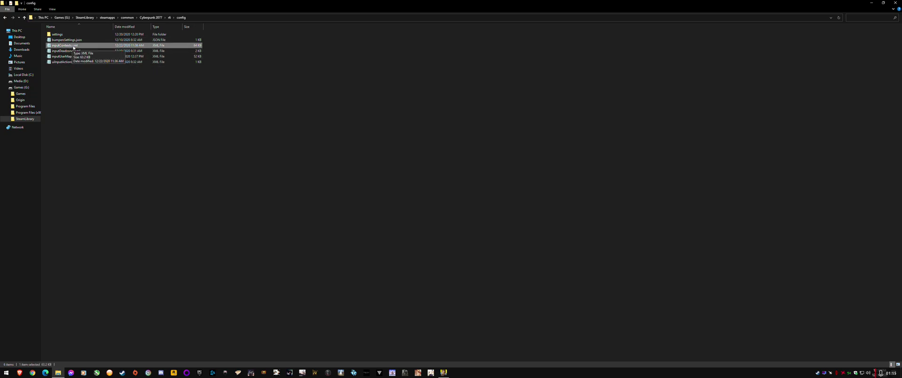
{"action": "left_click", "coordinate": [22, 9]}
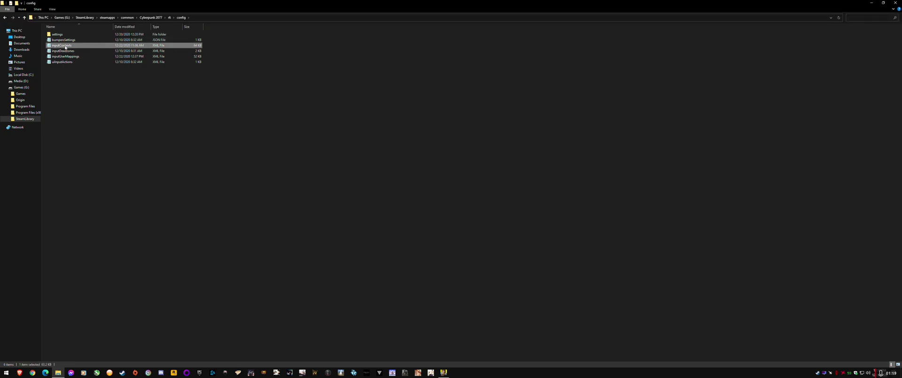
{"action": "right_click", "coordinate": [66, 46]}
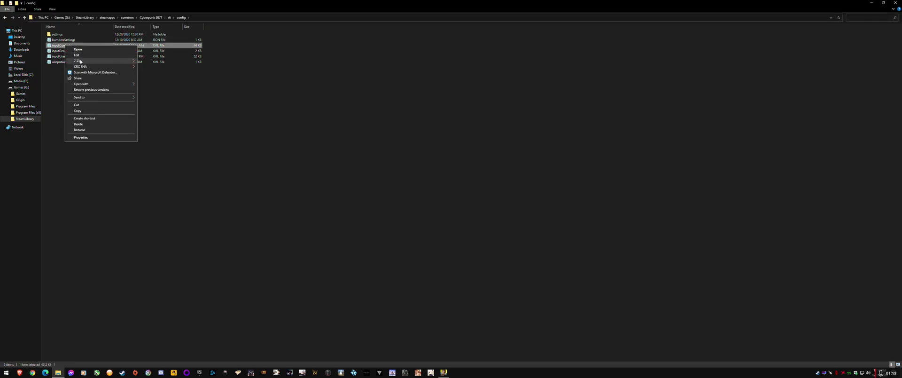
{"action": "mouse_move", "coordinate": [103, 84]}
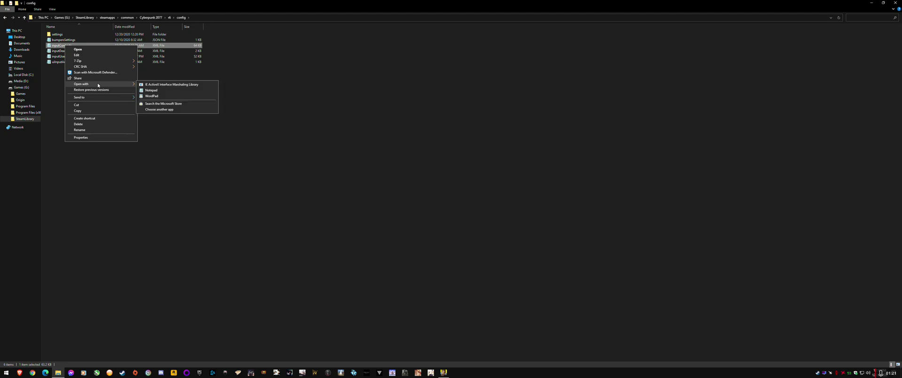
{"action": "left_click", "coordinate": [153, 93]}
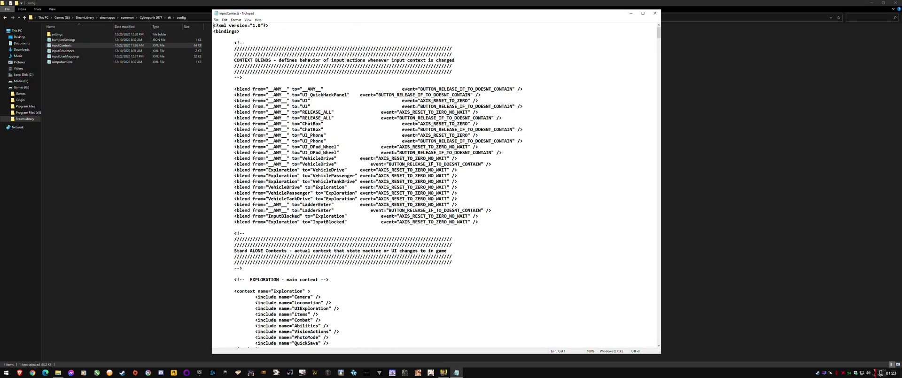
- Find "multi" in the inputContexts file and bring the MULTITAP ACTIONS section into view
{"action": "key", "text": "ctrl+f"}
{"action": "type", "text": "multi"}
{"action": "key", "text": "Return"}
{"action": "key", "text": "Return"}
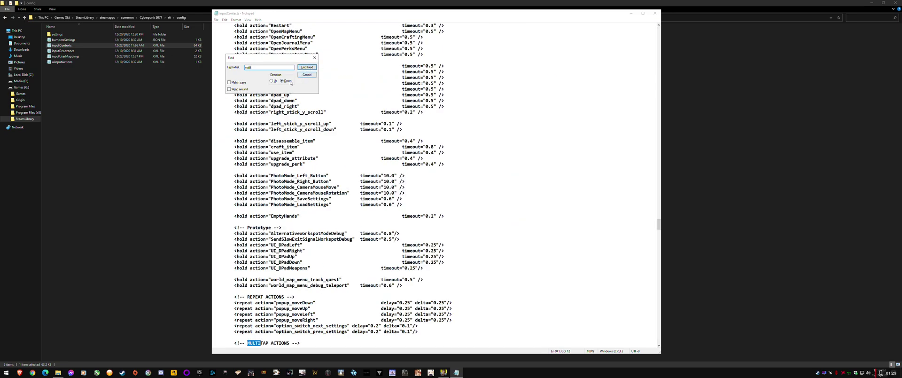
{"action": "left_click", "coordinate": [307, 76]}
{"action": "scroll", "coordinate": [336, 261], "scroll_direction": "down", "scroll_amount": 4}
{"action": "scroll", "coordinate": [337, 261], "scroll_direction": "down", "scroll_amount": 4}
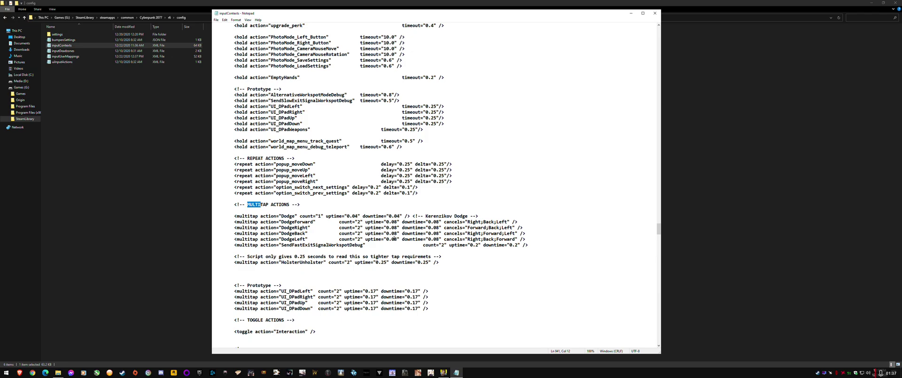
- Select the uptime and downtime values of the DodgeForward multitap action
{"action": "double_click", "coordinate": [393, 222]}
{"action": "left_click_drag", "start_coordinate": [365, 221], "coordinate": [365, 221]}
{"action": "left_click_drag", "start_coordinate": [392, 222], "coordinate": [396, 222]}
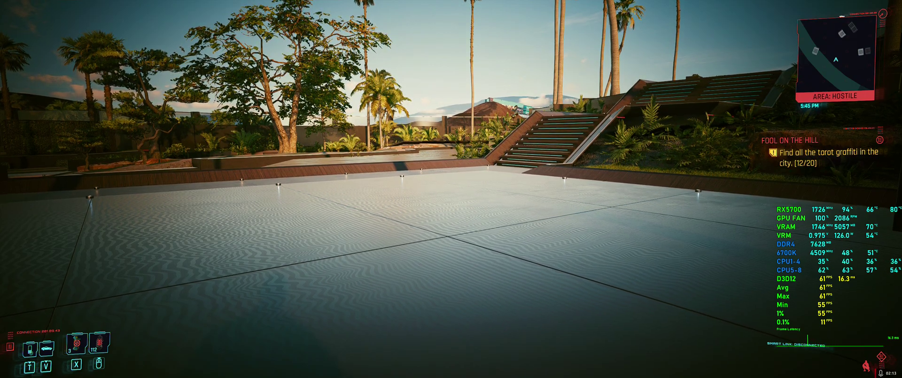
- Turn toward the Arasaka crates on the reflective terrace and sidestep in both directions while crouched
{"action": "key", "text": "a"}
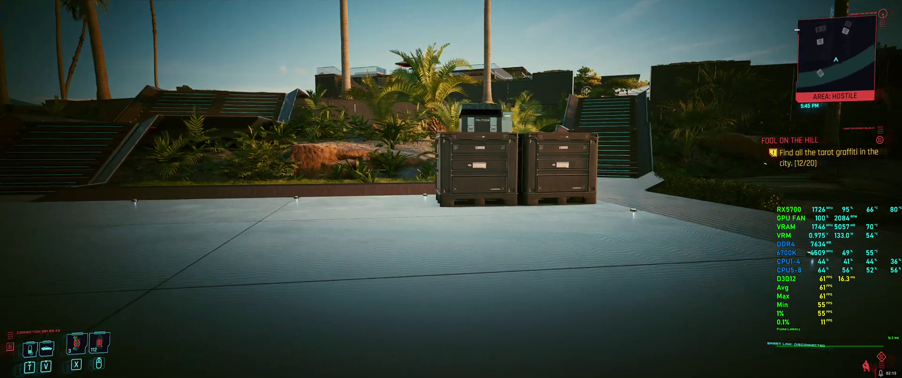
{"action": "key", "text": "w"}
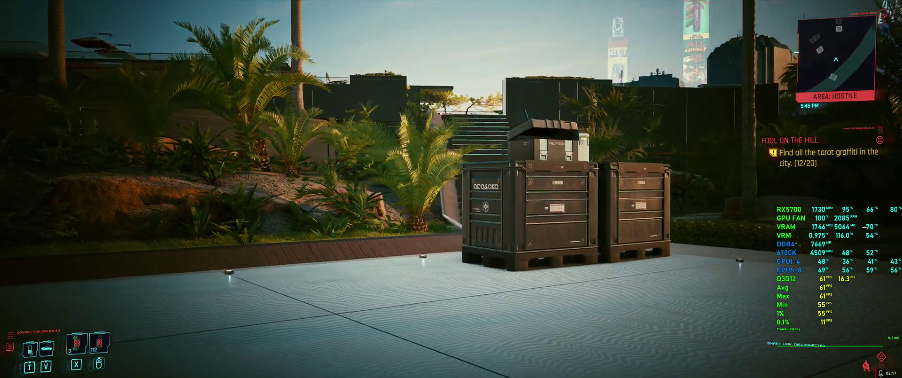
{"action": "key", "text": "s"}
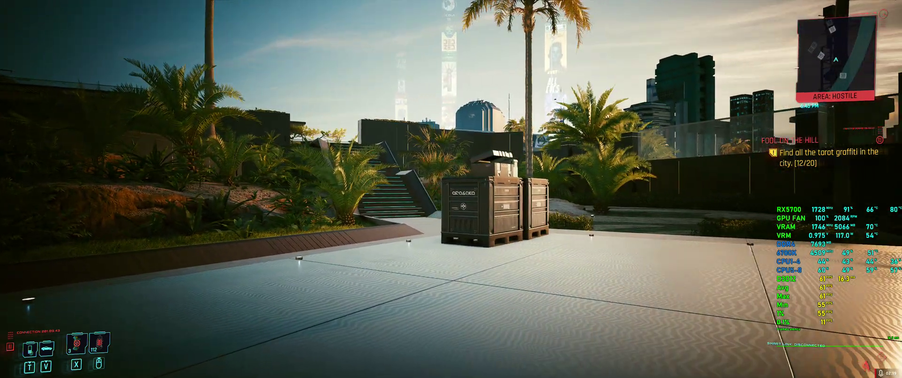
{"action": "key", "text": "a"}
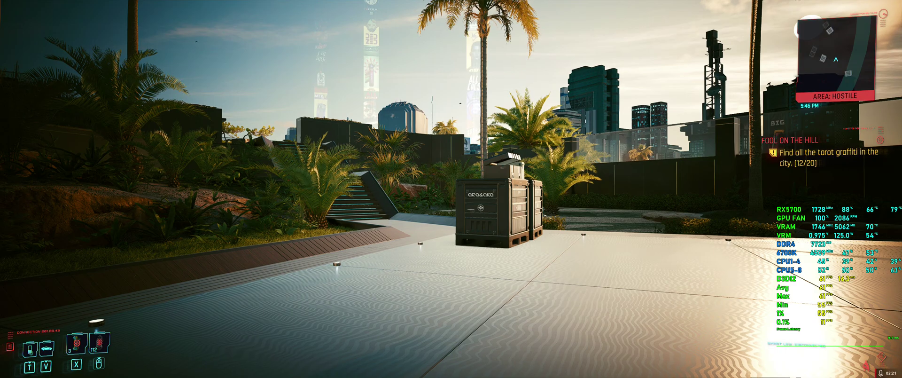
{"action": "key", "text": "a"}
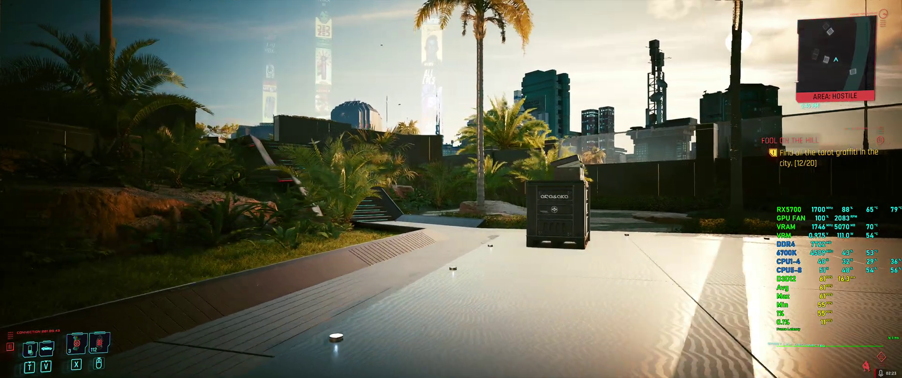
{"action": "key", "text": "a"}
{"action": "key", "text": "d"}
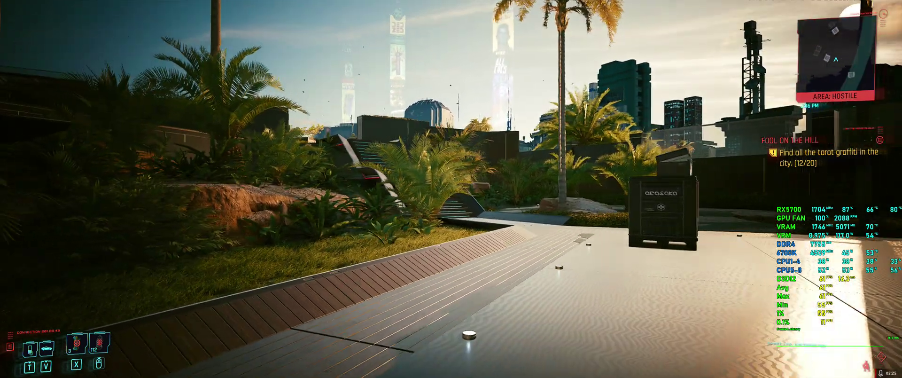
{"action": "key", "text": "d"}
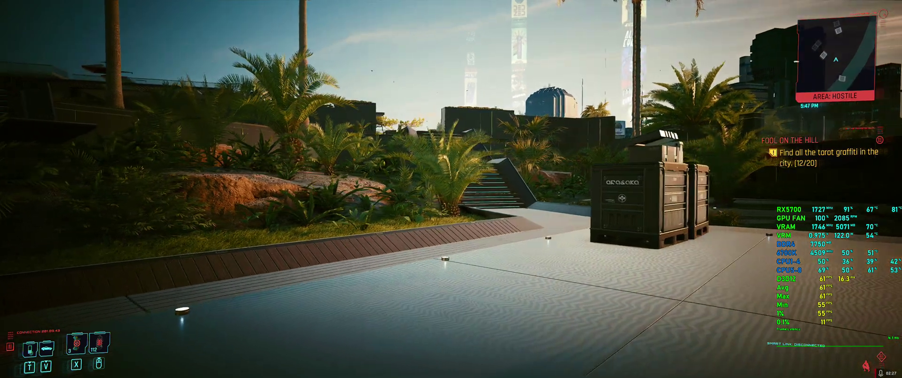
- Approach the crates in a crouch, back away from them, and keep sidestepping to the left
{"action": "key", "text": "w"}
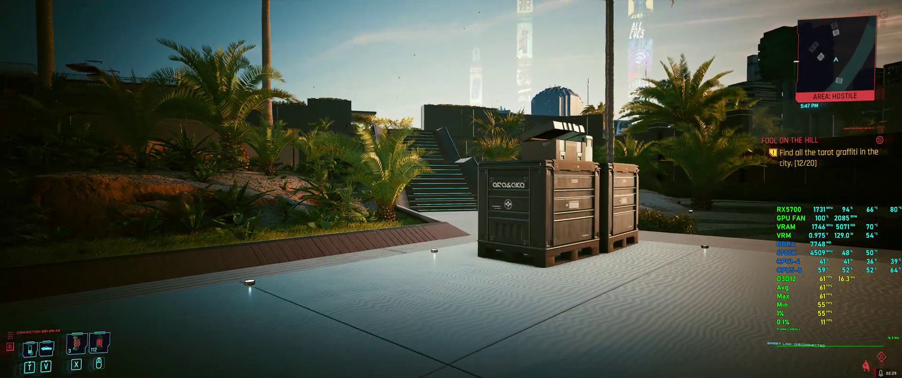
{"action": "key", "text": "a"}
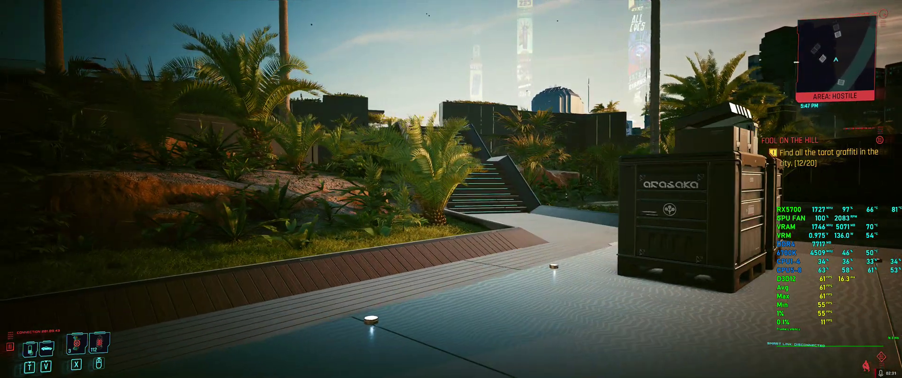
{"action": "key", "text": "d"}
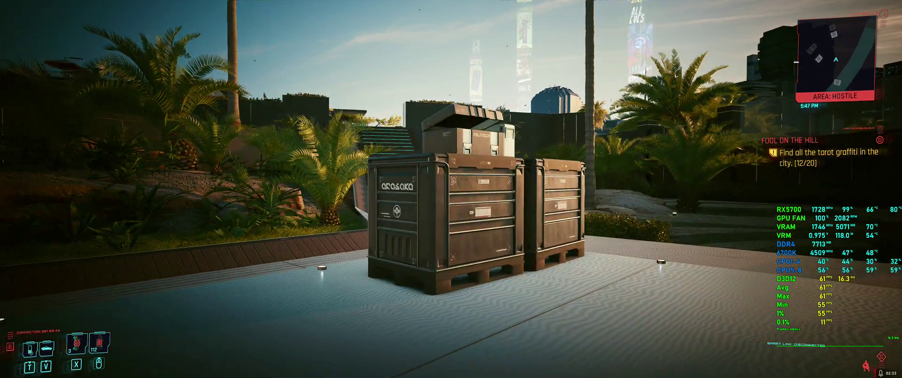
{"action": "key", "text": "s"}
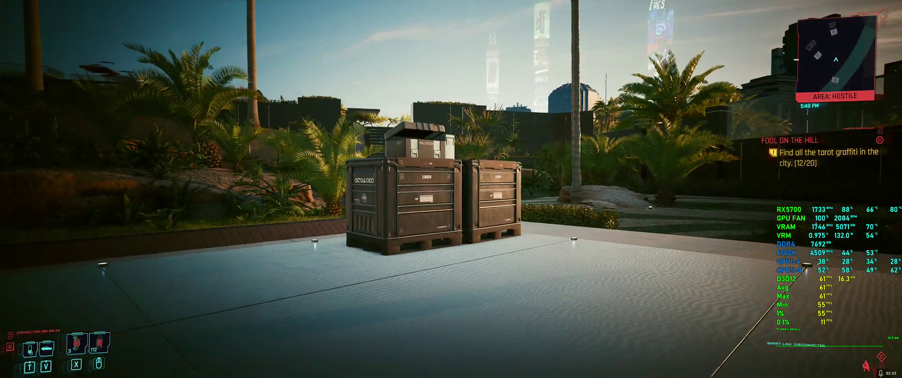
{"action": "key", "text": "a"}
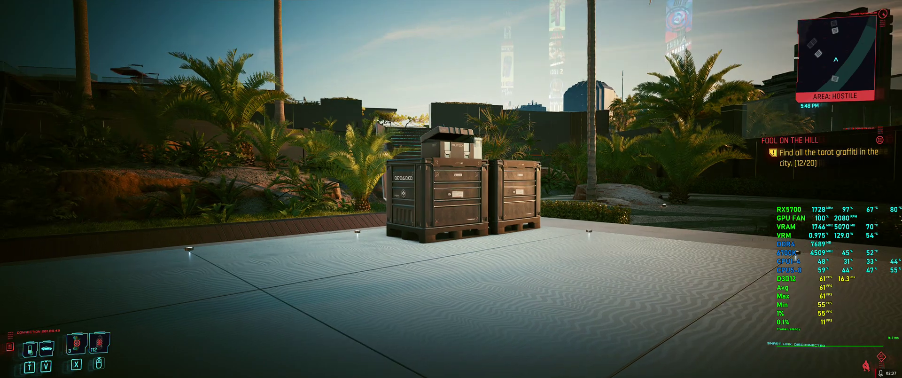
{"action": "key", "text": "a"}
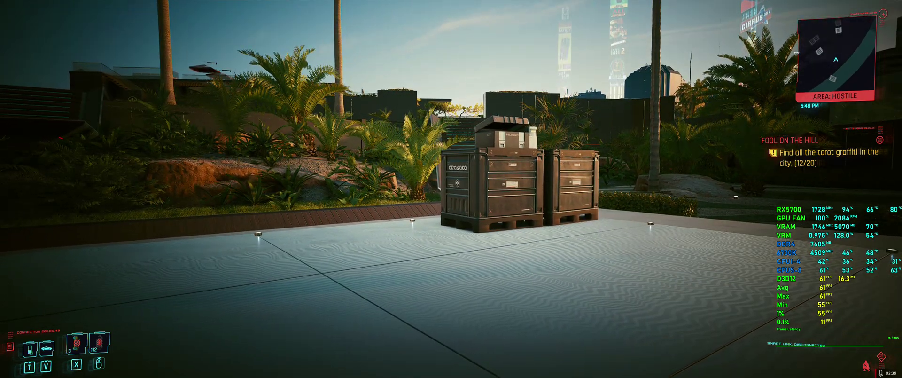
{"action": "key", "text": "a"}
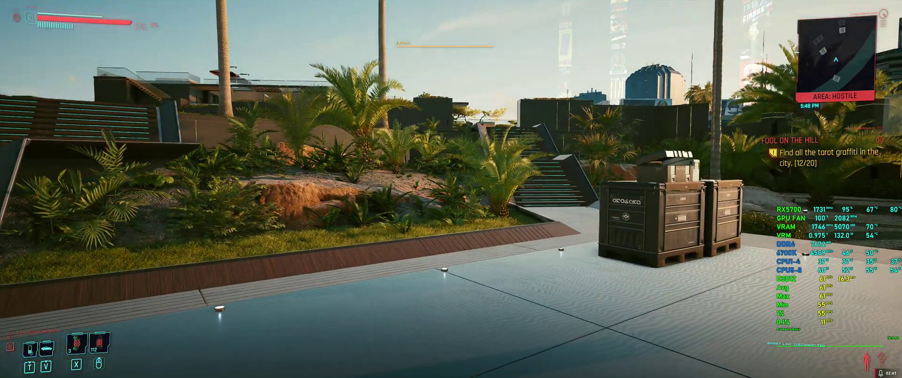
- Alternate between standing and crouching while sidestepping left and back right beside the planted bed
{"action": "key", "text": "c"}
{"action": "key", "text": "a"}
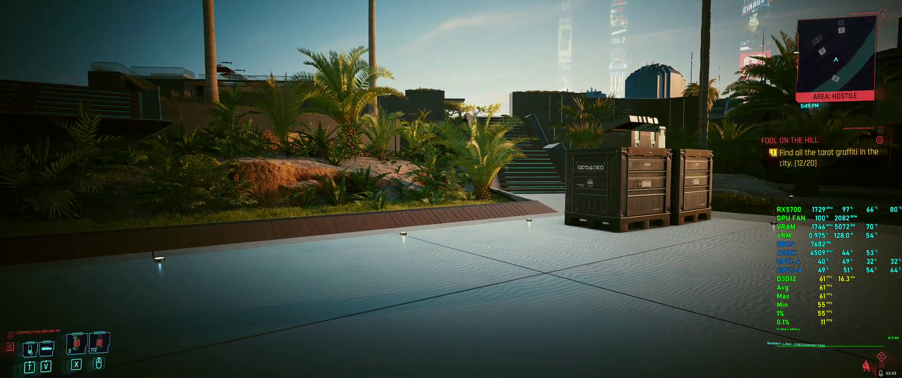
{"action": "key", "text": "a"}
{"action": "key", "text": "c"}
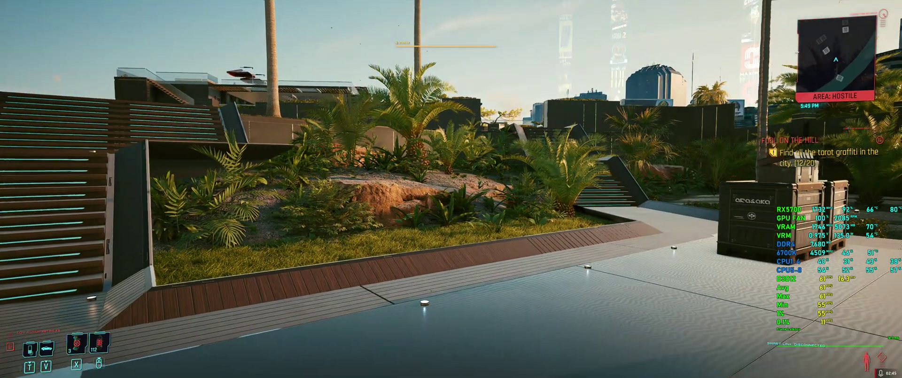
{"action": "key", "text": "c"}
{"action": "key", "text": "d"}
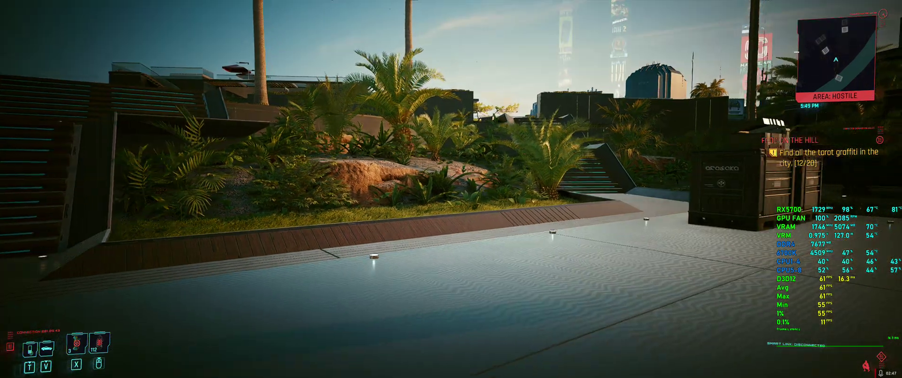
{"action": "key", "text": "d"}
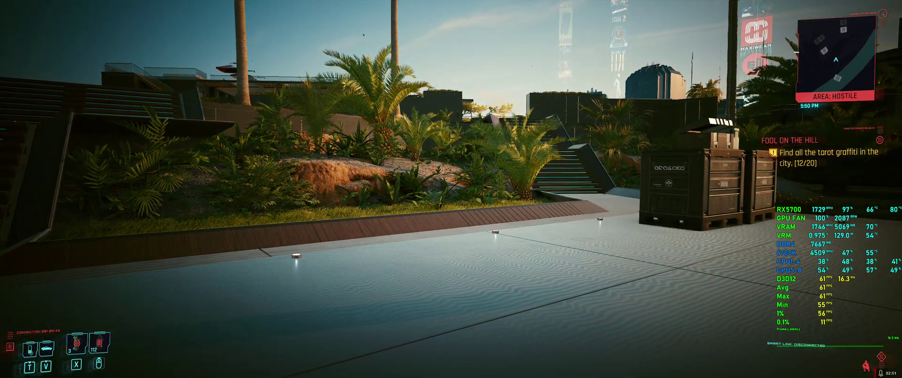
- Sidestep both ways in front of the crates, rising from the crouch partway through
{"action": "key", "text": "a"}
{"action": "key", "text": "d"}
{"action": "key", "text": "c"}
{"action": "key", "text": "a"}
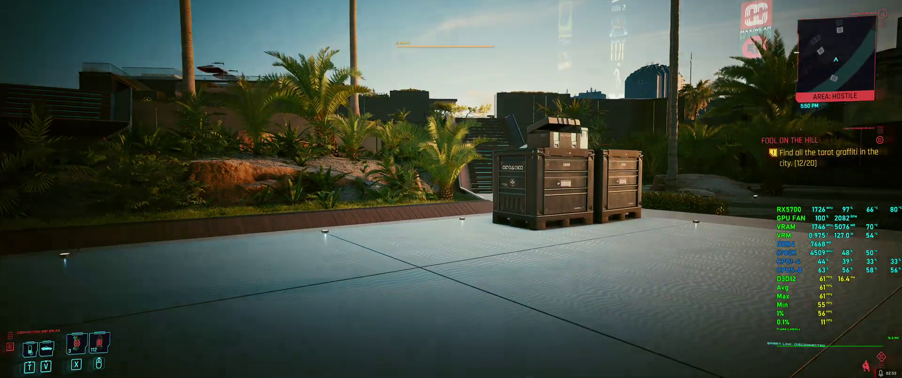
{"action": "key", "text": "a"}
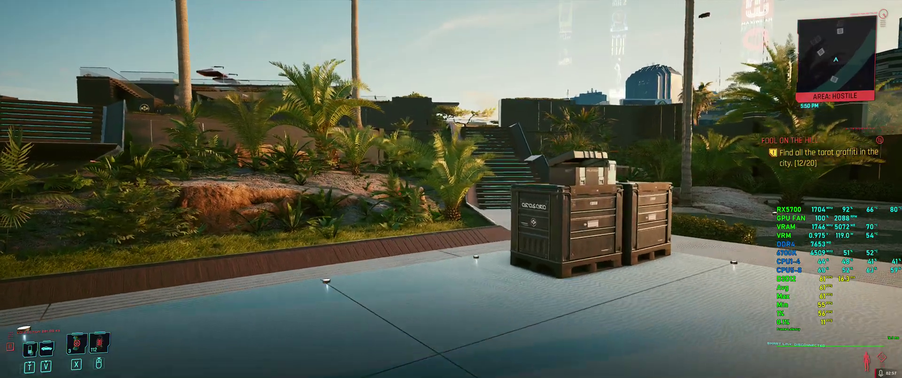
{"action": "key", "text": "d"}
- Bring up the bare hands and test sideways, forward and backward moves while standing on the terrace
{"action": "key", "text": "alt"}
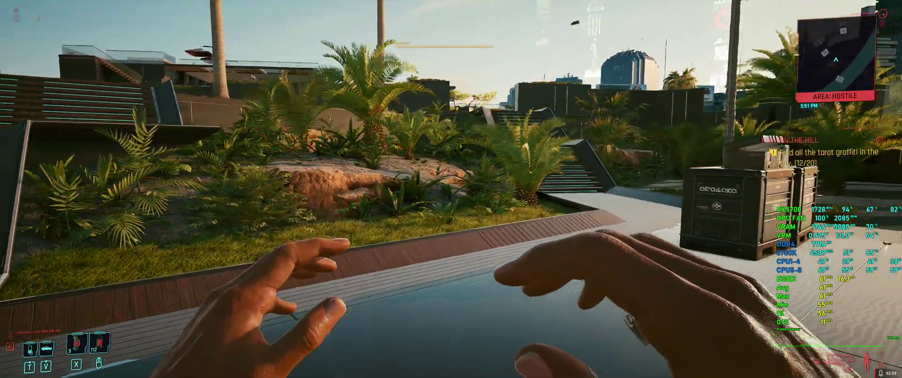
{"action": "key", "text": "d"}
{"action": "key", "text": "a"}
{"action": "key", "text": "d"}
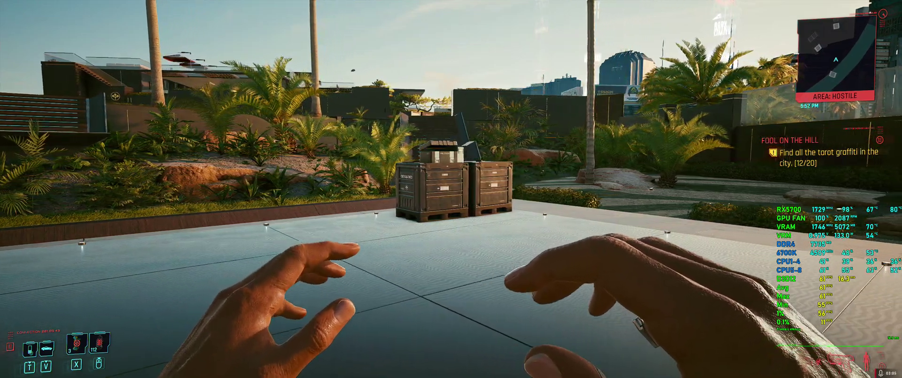
{"action": "key", "text": "w"}
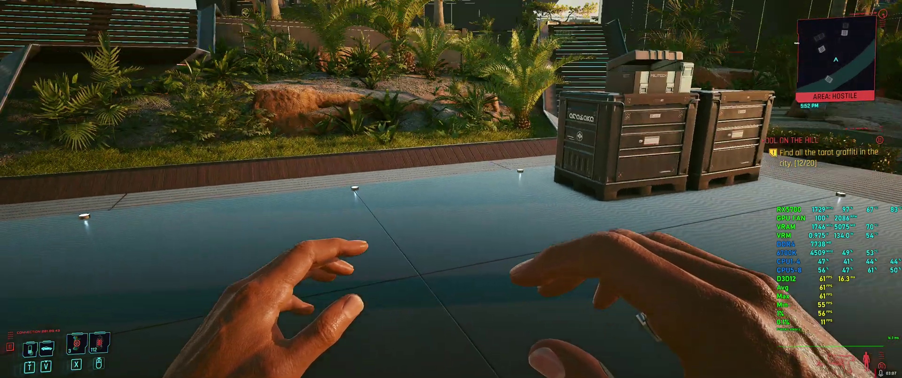
{"action": "key", "text": "d"}
{"action": "key", "text": "a"}
{"action": "key", "text": "d"}
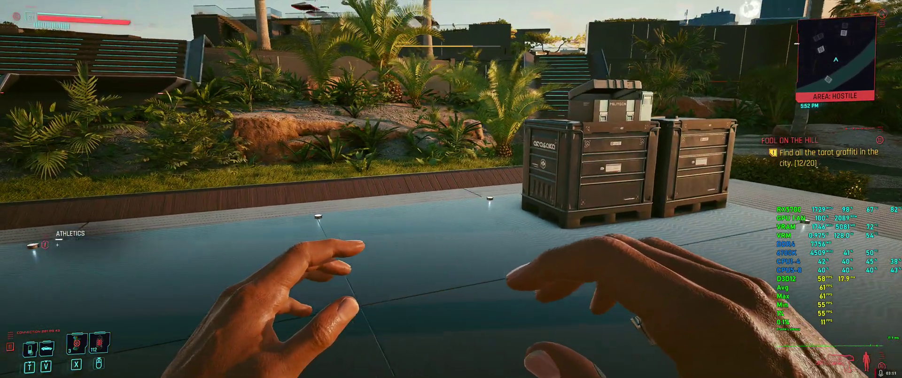
{"action": "key", "text": "s"}
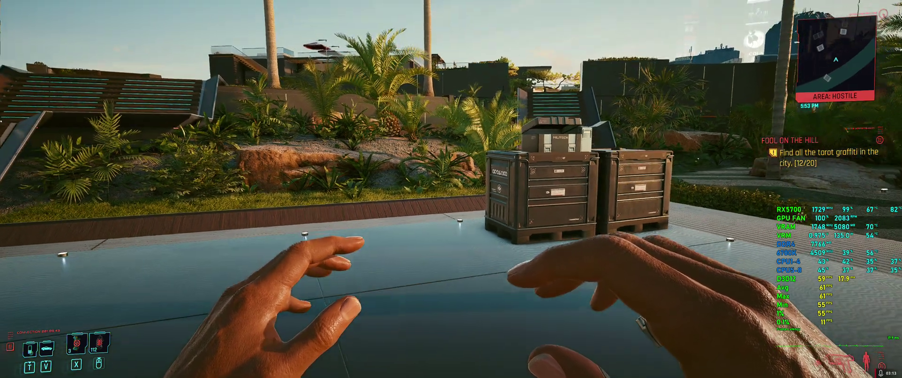
{"action": "key", "text": "s"}
{"action": "key", "text": "w"}
{"action": "key", "text": "c"}
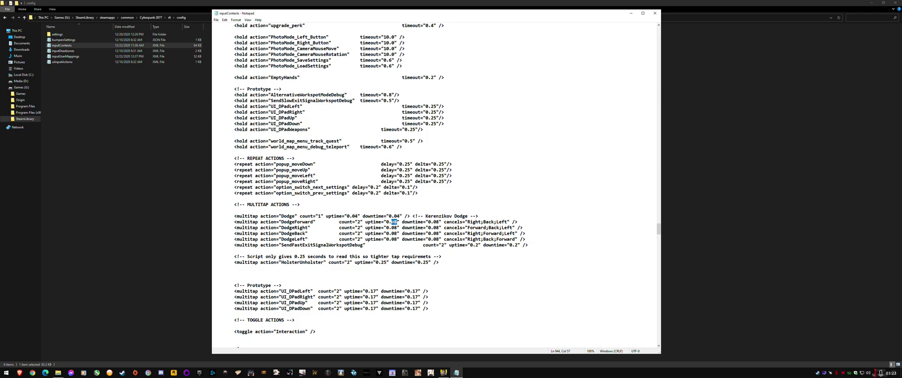
- Set the uptime to 0.1 for the DodgeForward, DodgeRight, DodgeBack and DodgeLeft multitap actions in inputContexts
{"action": "type", "text": "1"}
{"action": "double_click", "coordinate": [395, 227]}
{"action": "type", "text": "1"}
{"action": "double_click", "coordinate": [395, 233]}
{"action": "type", "text": "1"}
{"action": "double_click", "coordinate": [394, 239]}
{"action": "type", "text": "1"}
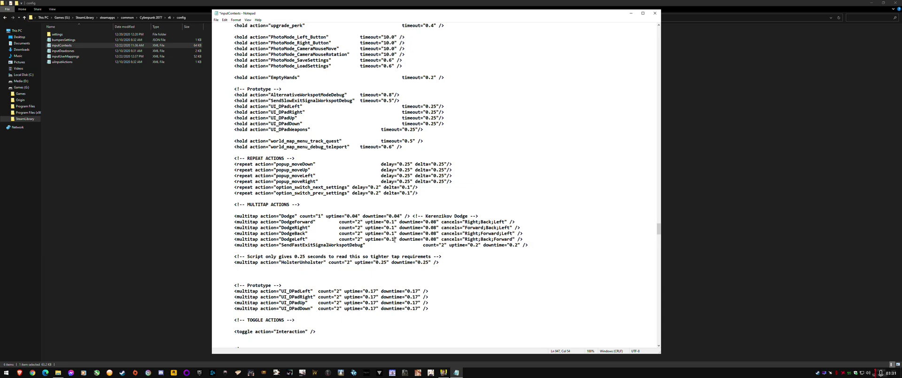
- Set the downtime to 0.1 for the same four directional dodge actions and highlight their lines for review
{"action": "double_click", "coordinate": [432, 221]}
{"action": "type", "text": "1"}
{"action": "double_click", "coordinate": [433, 227]}
{"action": "type", "text": "1"}
{"action": "double_click", "coordinate": [433, 233]}
{"action": "type", "text": "1"}
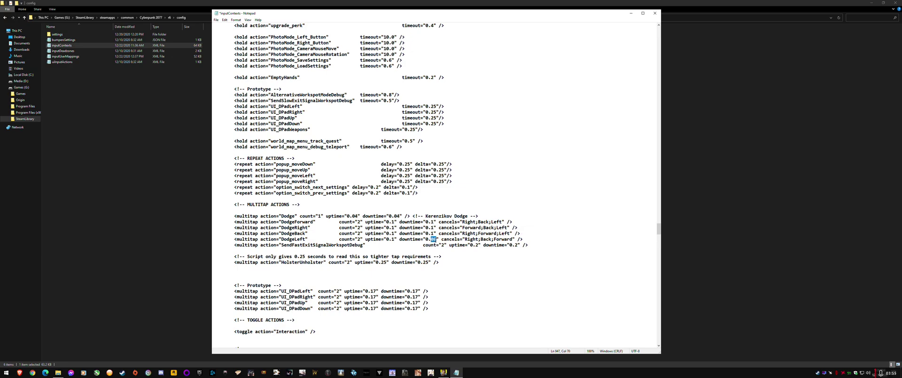
{"action": "double_click", "coordinate": [433, 239]}
{"action": "type", "text": "1"}
{"action": "left_click_drag", "start_coordinate": [352, 240], "coordinate": [233, 222]}
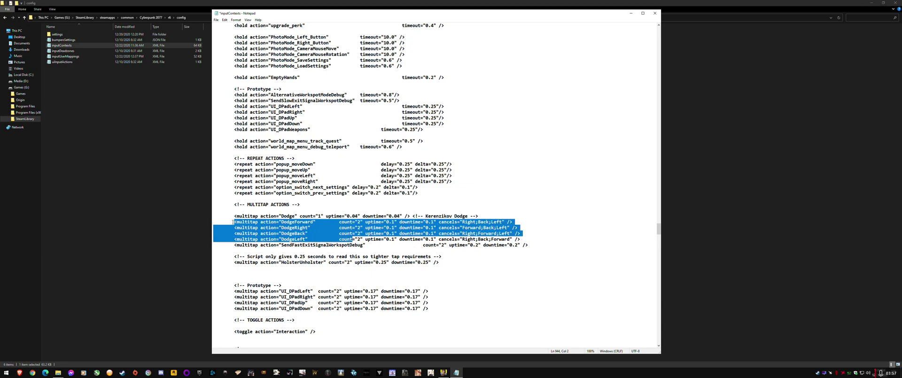
{"action": "left_click", "coordinate": [389, 233]}
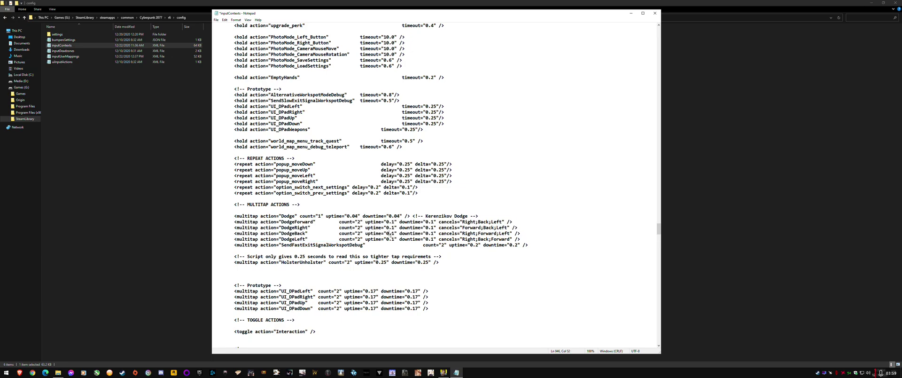
- Try a count of 20 for the DodgeForward action, and restore the count to 2
{"action": "double_click", "coordinate": [359, 221]}
{"action": "left_click_drag", "start_coordinate": [340, 222], "coordinate": [396, 222]}
{"action": "double_click", "coordinate": [359, 222]}
{"action": "type", "text": "20"}
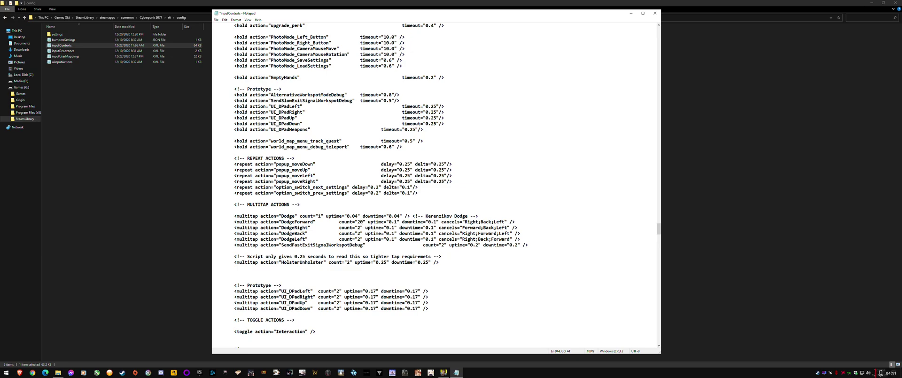
{"action": "left_click_drag", "start_coordinate": [362, 222], "coordinate": [357, 222]}
{"action": "type", "text": "1"}
{"action": "key", "text": "BackSpace"}
{"action": "type", "text": "2"}
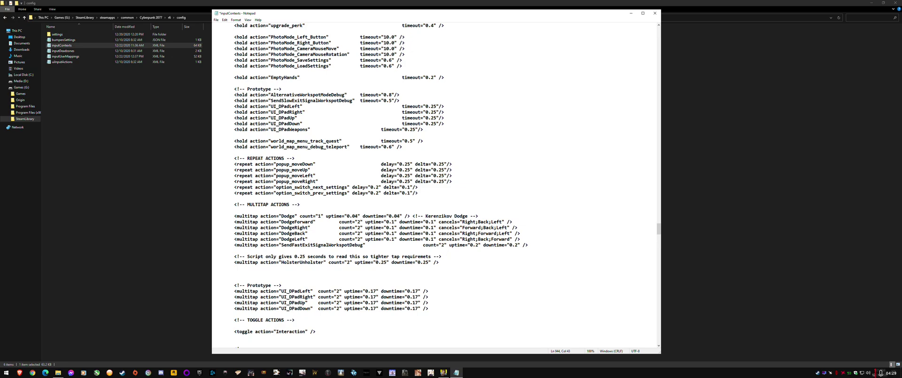
- Examine the DodgeForward uptime and the comment about the script's read time above the HolsterUnholster line
{"action": "left_click_drag", "start_coordinate": [395, 223], "coordinate": [389, 223]}
{"action": "left_click", "coordinate": [389, 223]}
{"action": "left_click", "coordinate": [351, 228]}
{"action": "left_click_drag", "start_coordinate": [255, 256], "coordinate": [433, 257]}
{"action": "left_click", "coordinate": [300, 257]}
{"action": "left_click_drag", "start_coordinate": [240, 256], "coordinate": [442, 257]}
{"action": "left_click", "coordinate": [294, 256]}
{"action": "left_click_drag", "start_coordinate": [295, 256], "coordinate": [306, 256]}
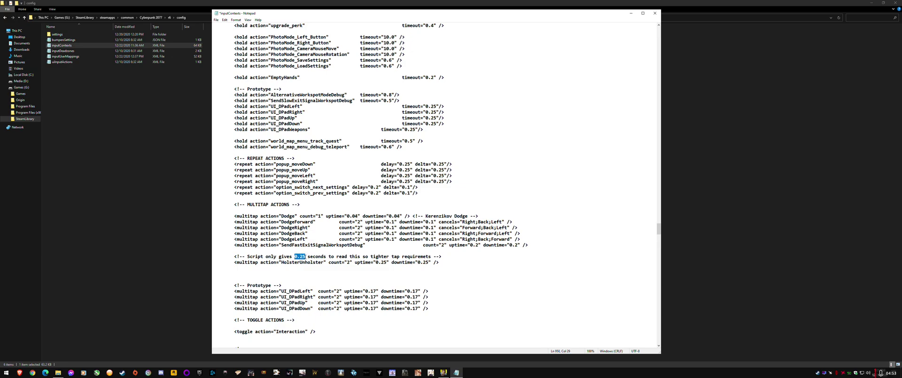
- Change the uptime and downtime values of the HolsterUnholster multitap action
{"action": "left_click", "coordinate": [382, 262]}
{"action": "type", "text": "1"}
{"action": "left_click", "coordinate": [424, 262]}
{"action": "type", "text": "1"}
- Switch back to Cyberpunk 2077 and change to the weapon in slot 2
{"action": "left_click", "coordinate": [443, 372]}
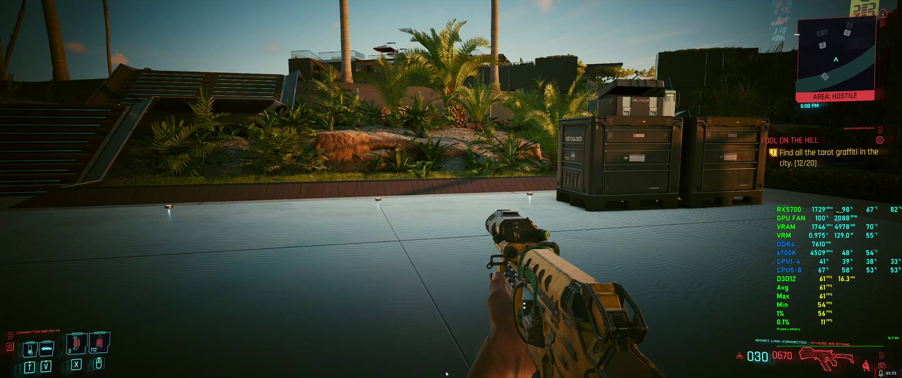
{"action": "key", "text": "2"}
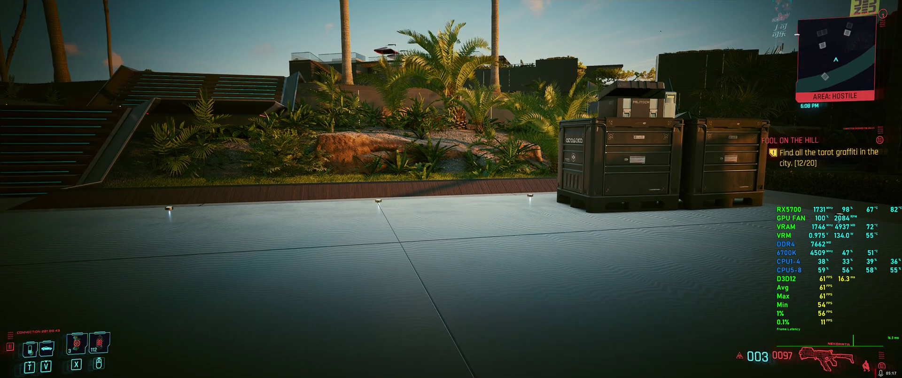
- Test the double-tap holster in Cyberpunk 2077 with the weapon in slot 2
{"action": "key", "text": "2"}
{"action": "key", "text": "2"}
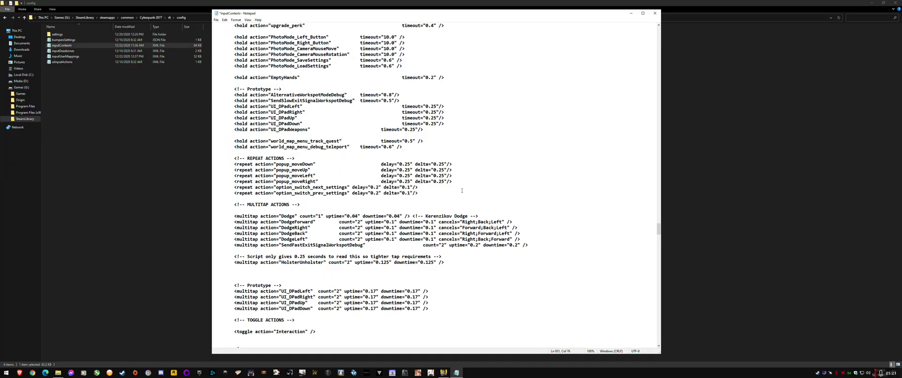
- Switch to Notepad and set the HolsterUnholster multitap uptime and downtime to 0.25, matching the script's read time in the comment
{"action": "key", "text": "BackSpace"}
{"action": "left_click_drag", "start_coordinate": [304, 257], "coordinate": [289, 257]}
{"action": "left_click", "coordinate": [380, 262]}
{"action": "key", "text": "BackSpace"}
{"action": "double_click", "coordinate": [301, 257]}
{"action": "double_click", "coordinate": [384, 262]}
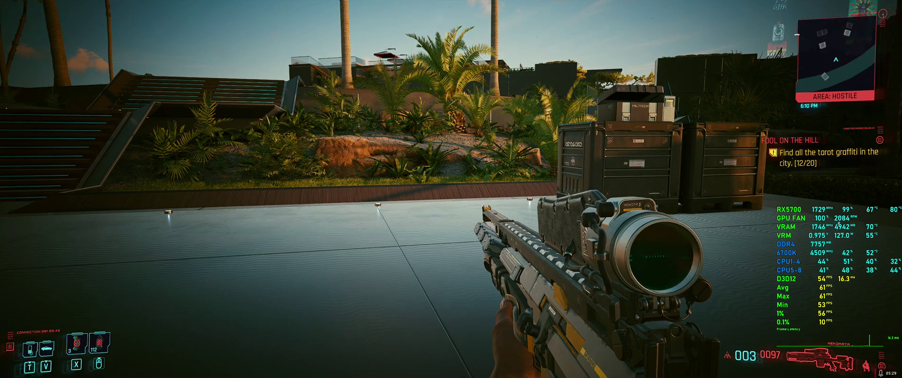
- Switch back to Cyberpunk 2077, move forward and change weapons until the pistol is drawn
{"action": "key", "text": "w"}
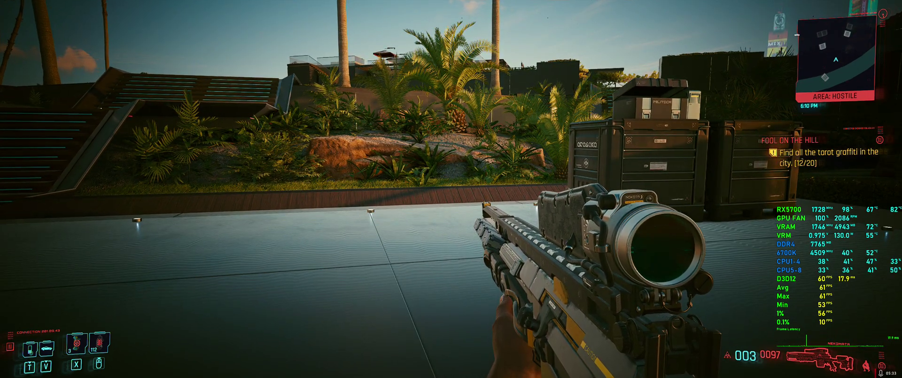
{"action": "key", "text": "2"}
{"action": "key", "text": "3"}
{"action": "scroll", "coordinate": [451, 189], "scroll_direction": "down", "scroll_amount": 2}
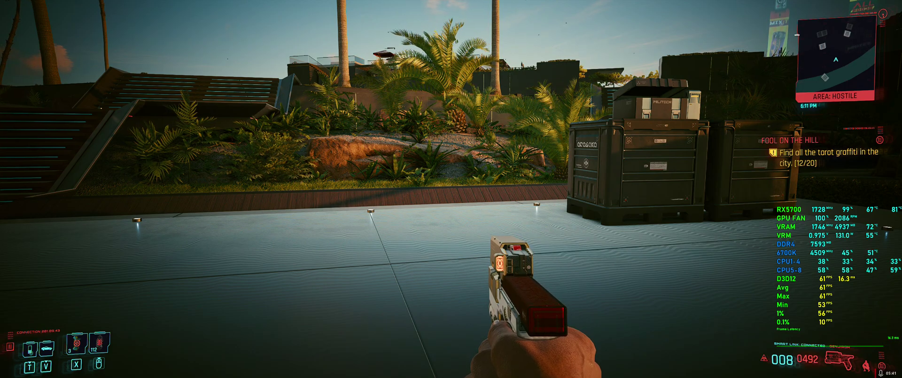
- Test the response to repeated taps of the holster control with the pistol drawn
{"action": "key", "text": "alt"}
{"action": "key", "text": "alt"}
{"action": "key", "text": "alt"}
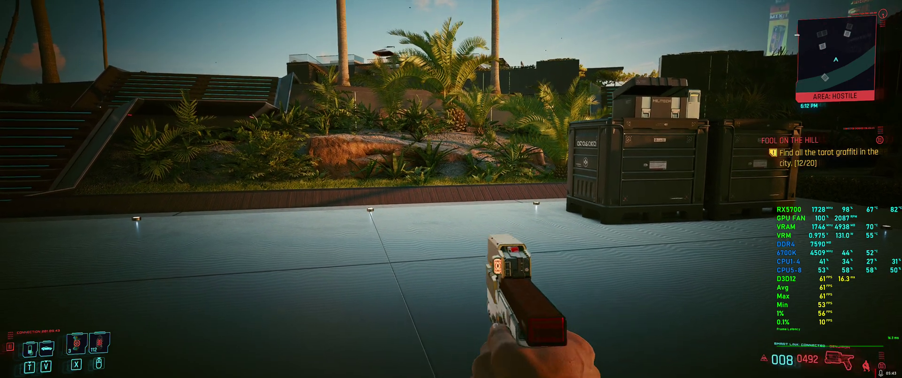
{"action": "key", "text": "alt"}
{"action": "key", "text": "alt"}
{"action": "key", "text": "alt"}
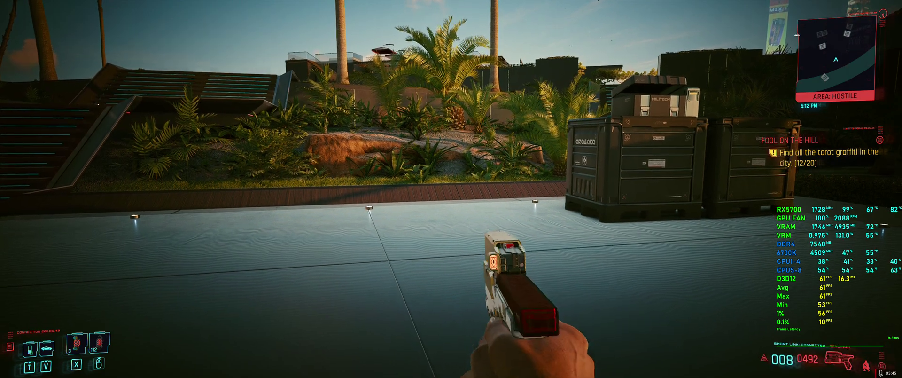
- Test double-tap holstering and drawing with weapon slot 1 several times, and with slot 2
{"action": "key", "text": "1"}
{"action": "key", "text": "1"}
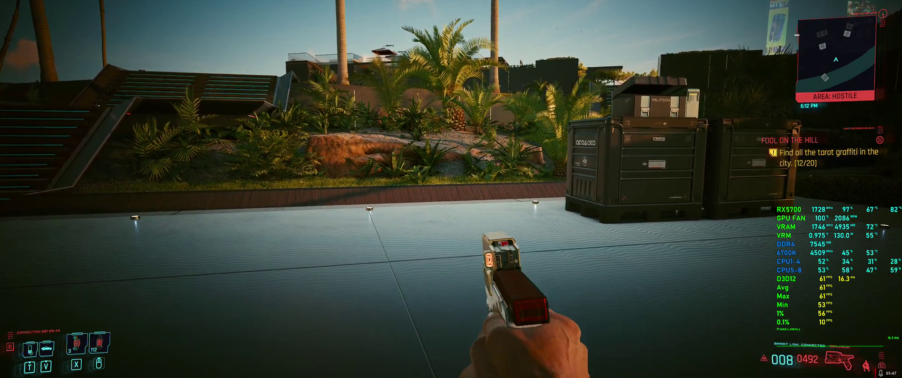
{"action": "key", "text": "1"}
{"action": "key", "text": "1"}
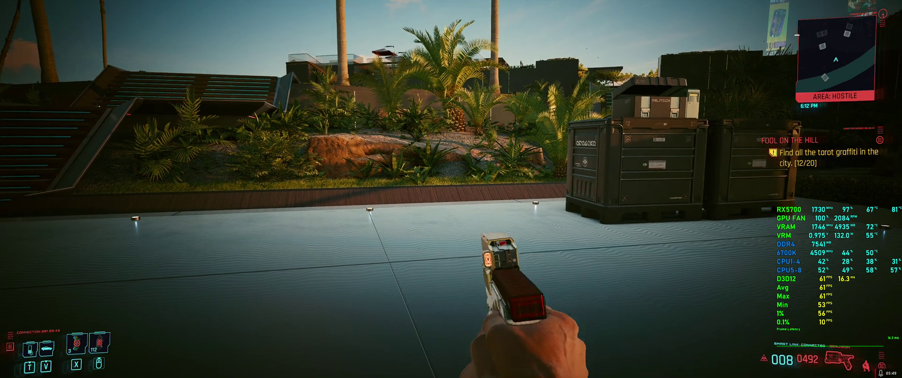
{"action": "key", "text": "1"}
{"action": "key", "text": "1"}
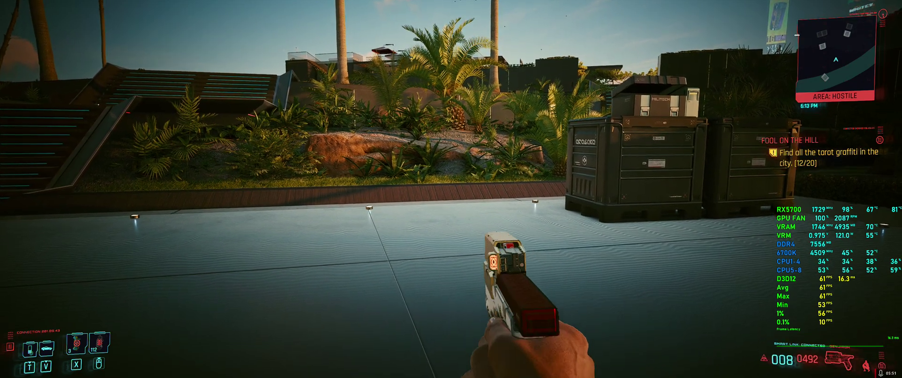
{"action": "key", "text": "1"}
{"action": "key", "text": "1"}
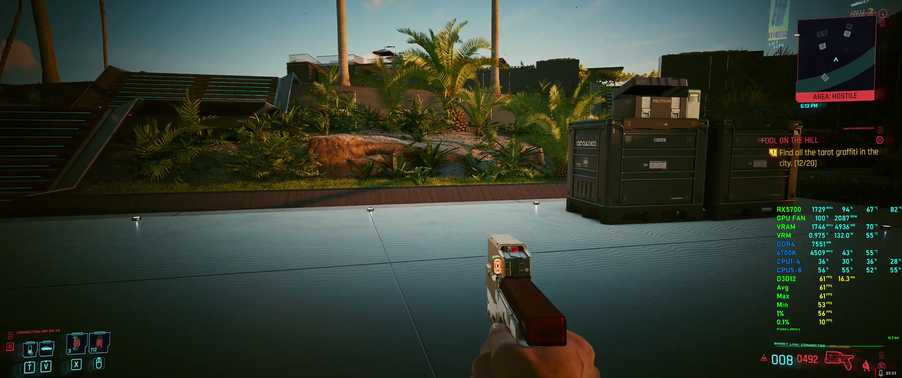
{"action": "key", "text": "2"}
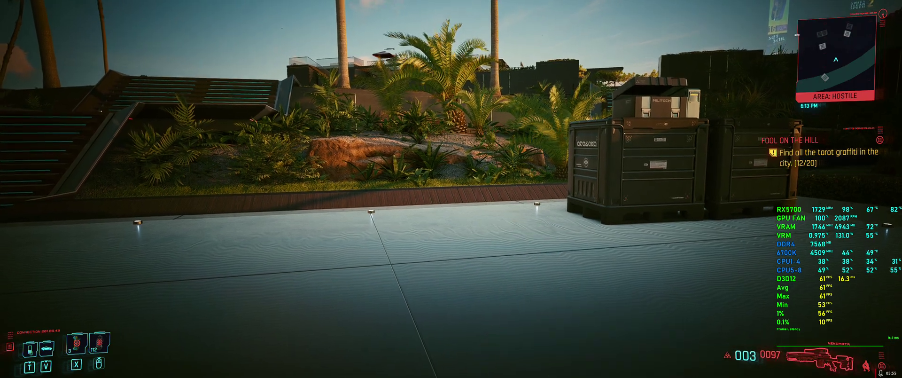
{"action": "key", "text": "2"}
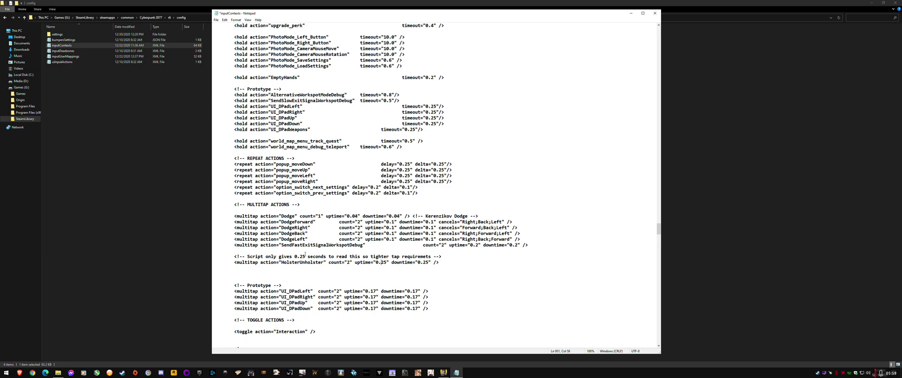
- Switch to Notepad and examine the script read time comment against the HolsterUnholster uptime
{"action": "left_click_drag", "start_coordinate": [292, 256], "coordinate": [339, 256]}
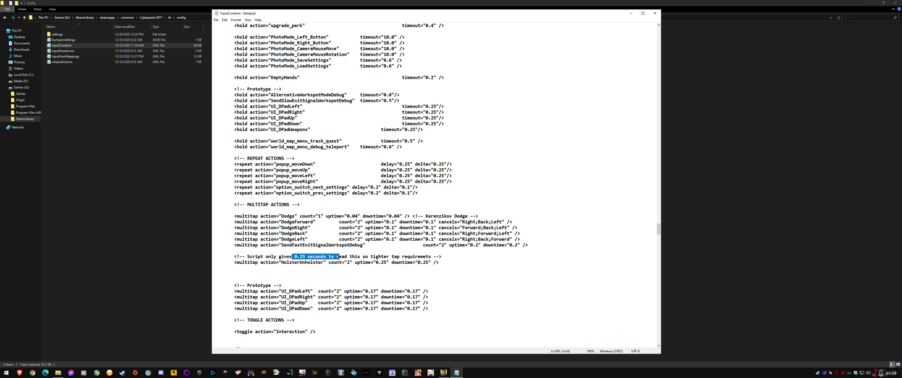
{"action": "left_click", "coordinate": [383, 262]}
{"action": "key", "text": "Left"}
- Examine the Dodge multitap line, including its Kerenzikov Dodge comment and its count value
{"action": "mouse_move", "coordinate": [235, 217]}
{"action": "left_mouse_down"}
{"action": "mouse_move", "coordinate": [257, 216]}
{"action": "mouse_move", "coordinate": [214, 216]}
{"action": "mouse_move", "coordinate": [479, 215]}
{"action": "mouse_move", "coordinate": [457, 216]}
{"action": "mouse_move", "coordinate": [467, 216]}
{"action": "left_mouse_up"}
{"action": "left_click", "coordinate": [432, 216]}
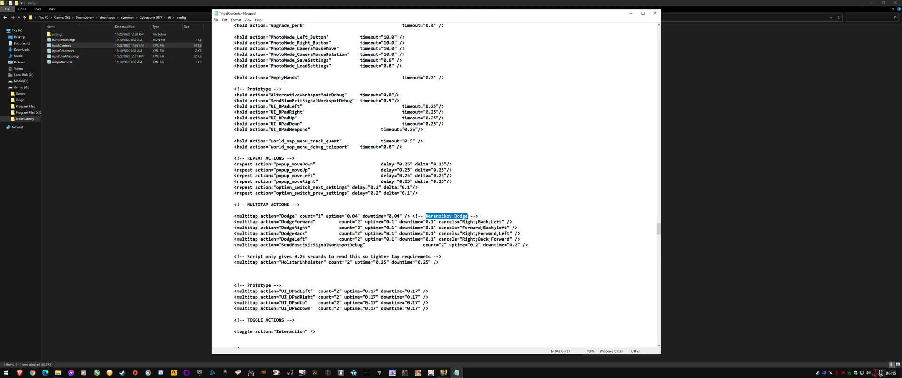
{"action": "left_click", "coordinate": [320, 216]}
{"action": "left_click", "coordinate": [323, 219]}
{"action": "left_click", "coordinate": [318, 216]}
{"action": "left_click", "coordinate": [300, 228]}
{"action": "left_click_drag", "start_coordinate": [300, 215], "coordinate": [323, 216]}
{"action": "left_click", "coordinate": [316, 221]}
{"action": "double_click", "coordinate": [318, 215]}
{"action": "left_click", "coordinate": [319, 216]}
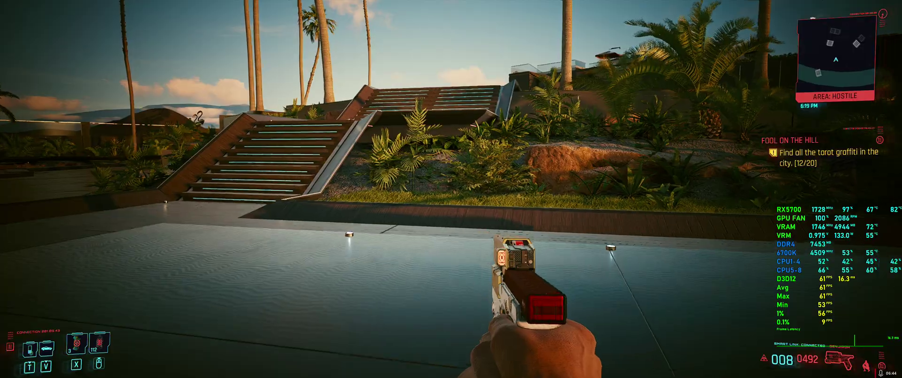
- Switch to Cyberpunk 2077 and test moving and dodging forward and to both sides
{"action": "key", "text": "w"}
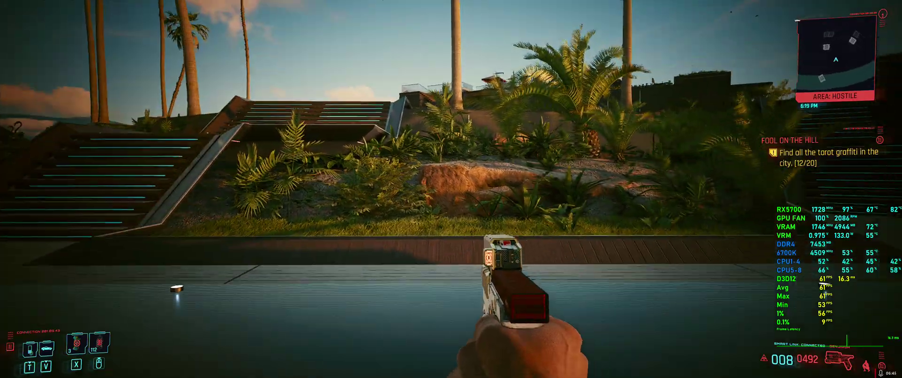
{"action": "key", "text": "w"}
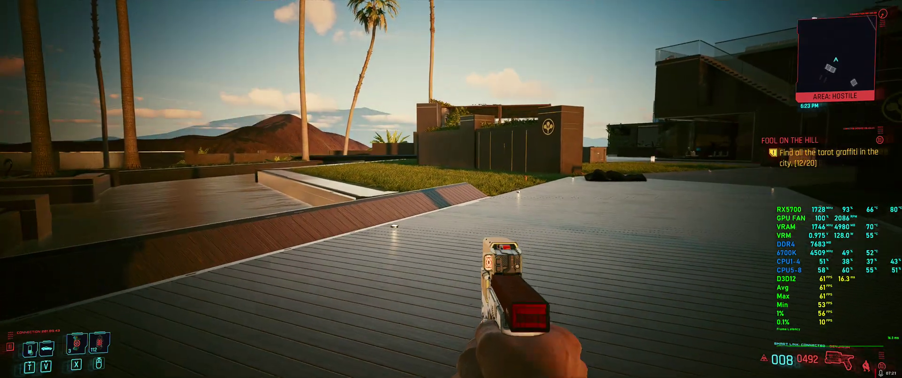
{"action": "key", "text": "w"}
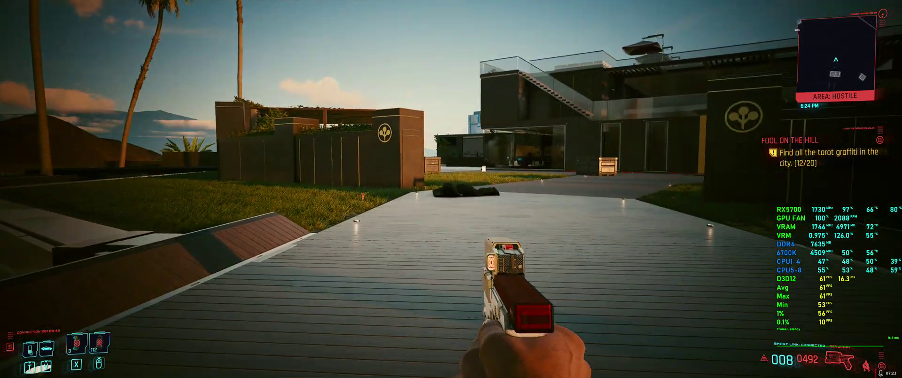
{"action": "key", "text": "a"}
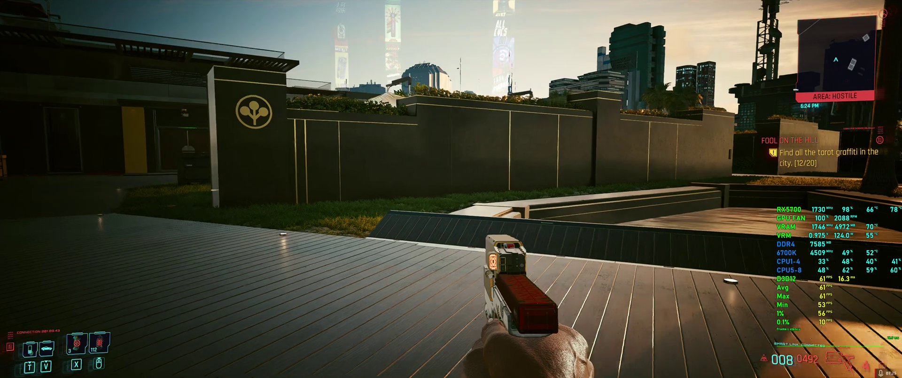
{"action": "key", "text": "d"}
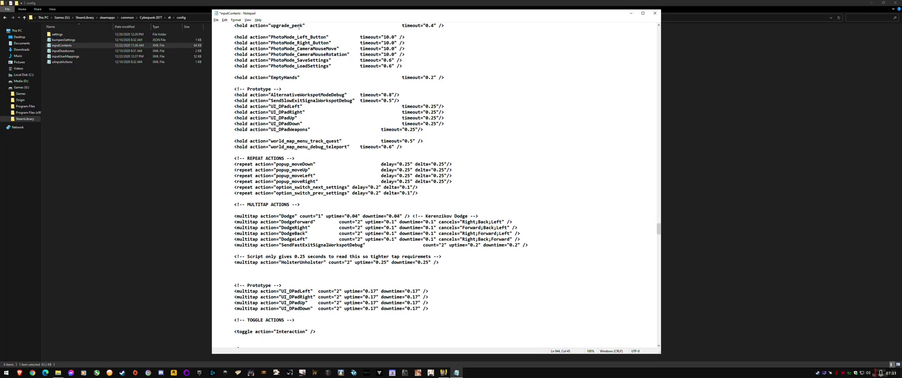
- Switch to Notepad, move its window aside and examine the count, uptime and downtime values of the directional dodge actions
{"action": "left_click_drag", "start_coordinate": [349, 15], "coordinate": [481, 15]}
{"action": "left_click_drag", "start_coordinate": [481, 228], "coordinate": [518, 229]}
{"action": "left_click", "coordinate": [535, 240]}
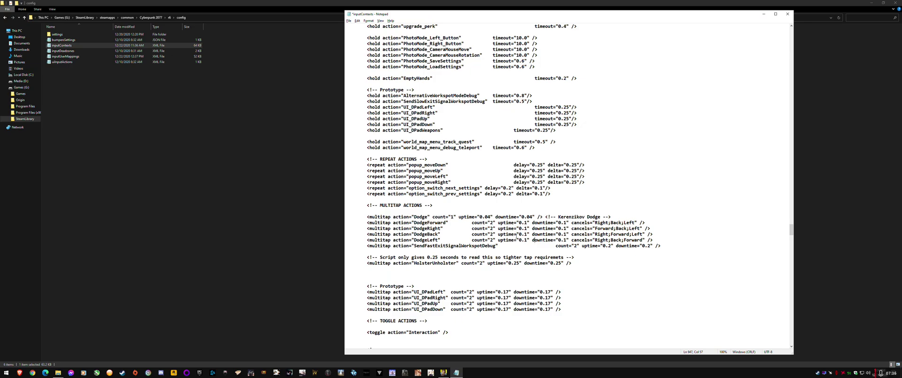
{"action": "left_click_drag", "start_coordinate": [526, 221], "coordinate": [521, 222]}
{"action": "left_click", "coordinate": [540, 223]}
{"action": "double_click", "coordinate": [492, 223]}
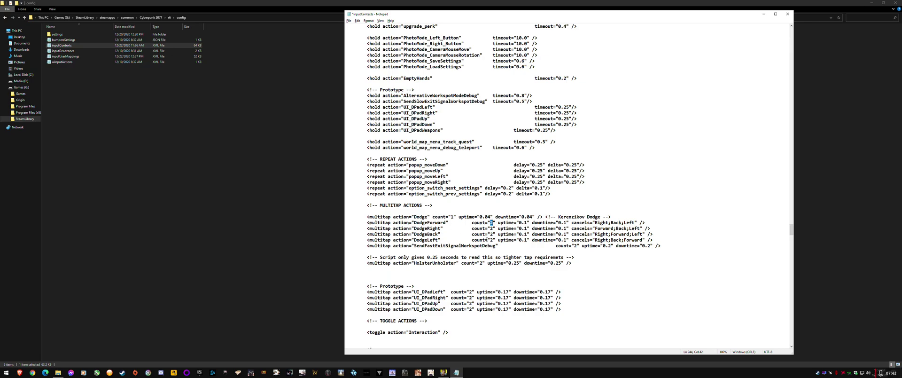
- Save the changes to inputContexts.xml and close the file
{"action": "left_click", "coordinate": [787, 14]}
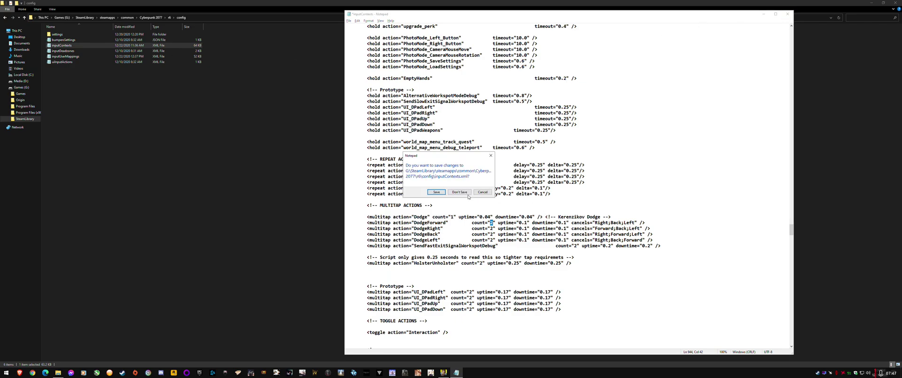
{"action": "left_click", "coordinate": [483, 192]}
{"action": "left_click", "coordinate": [490, 228]}
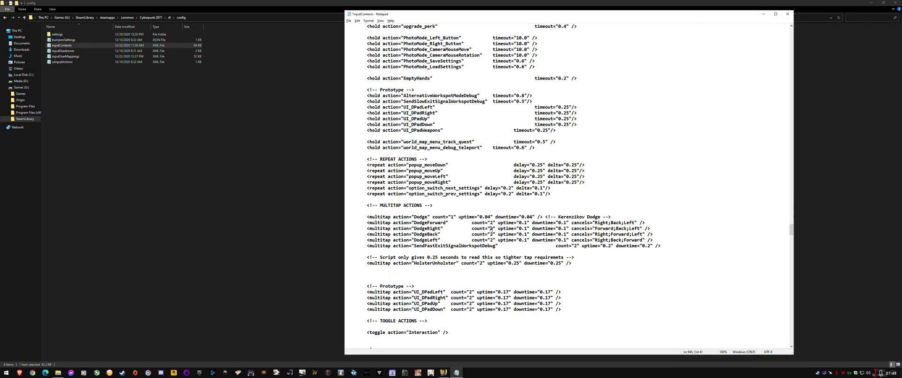
{"action": "left_click", "coordinate": [349, 20]}
{"action": "left_click", "coordinate": [364, 44]}
{"action": "left_click", "coordinate": [787, 14]}
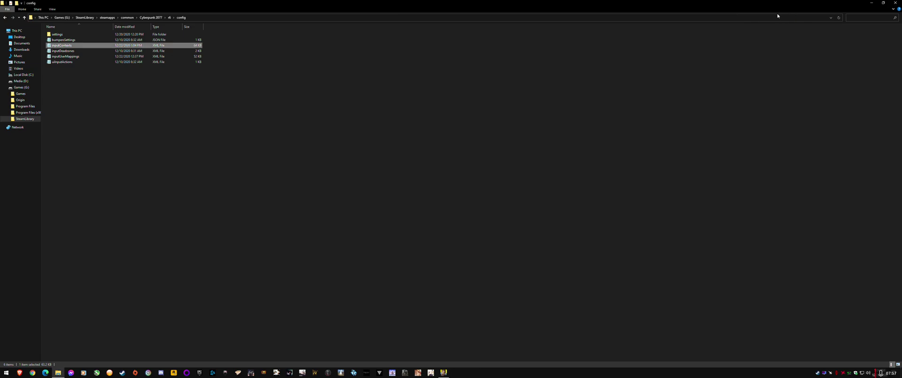
- Open the inputUserMappings file from the config folder and look through its bindings
{"action": "double_click", "coordinate": [121, 58]}
{"action": "left_click", "coordinate": [533, 164]}
{"action": "scroll", "coordinate": [533, 165], "scroll_direction": "down", "scroll_amount": 13}
{"action": "scroll", "coordinate": [528, 211], "scroll_direction": "up", "scroll_amount": 13}
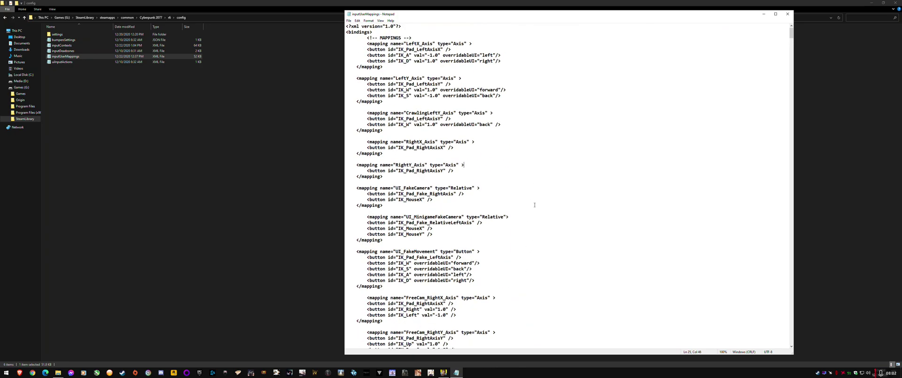
- Search the file for "dodge" and bring the Dodge_Button mapping into view
{"action": "key", "text": "ctrl+f"}
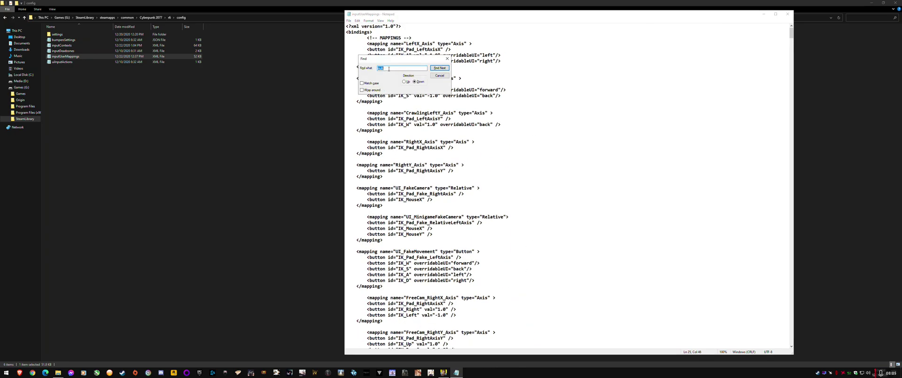
{"action": "type", "text": "dodge"}
{"action": "key", "text": "Return"}
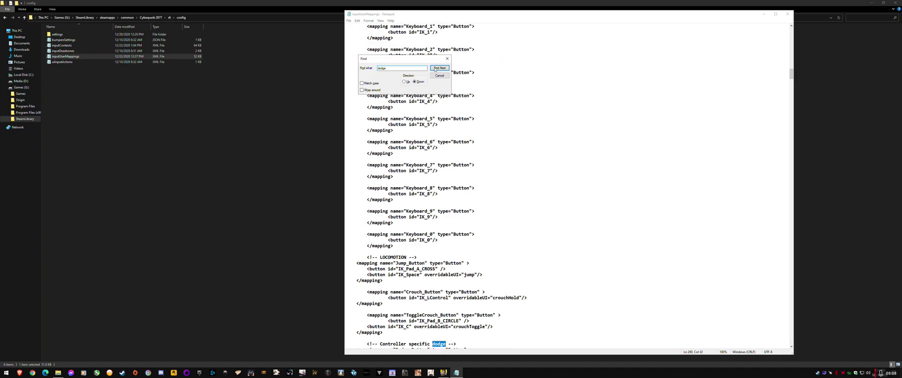
{"action": "left_click", "coordinate": [440, 76]}
{"action": "scroll", "coordinate": [527, 211], "scroll_direction": "down", "scroll_amount": 9}
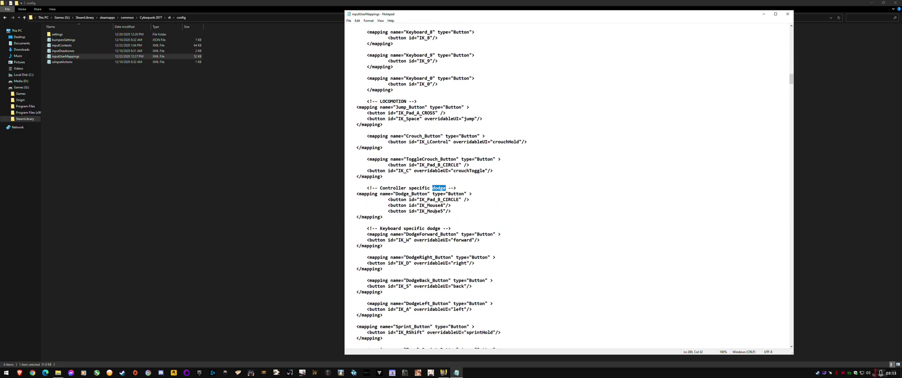
- Copy the crouchToggle overridableUI attribute from the ToggleCrouch_Button mapping and paste it after IK_Mouse5 in the Dodge_Button mapping
{"action": "left_click", "coordinate": [404, 193]}
{"action": "left_click_drag", "start_coordinate": [413, 171], "coordinate": [482, 173]}
{"action": "key", "text": "ctrl+c"}
{"action": "left_click", "coordinate": [445, 211]}
{"action": "key", "text": "ctrl+v"}
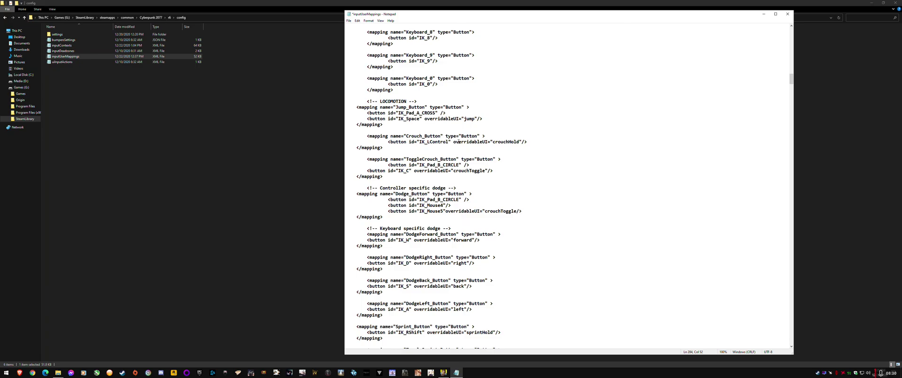
- Copy the overridableUI attribute from the Crouch_Button mapping, paste it after IK_Mouse4 in the Dodge_Button mapping and add a quotation mark
{"action": "mouse_move", "coordinate": [454, 142]}
{"action": "left_mouse_down"}
{"action": "mouse_move", "coordinate": [520, 143]}
{"action": "mouse_move", "coordinate": [454, 141]}
{"action": "left_mouse_up"}
{"action": "key", "text": "ctrl+c"}
{"action": "left_click", "coordinate": [445, 205]}
{"action": "key", "text": "ctrl+v"}
{"action": "type", "text": "\""}
- Select the pasted text on the IK_Mouse4 and IK_Mouse5 lines and delete characters after the IK_Mouse5 ID
{"action": "left_click_drag", "start_coordinate": [443, 205], "coordinate": [429, 205]}
{"action": "left_click", "coordinate": [435, 211]}
{"action": "left_click_drag", "start_coordinate": [518, 211], "coordinate": [447, 205]}
{"action": "left_click", "coordinate": [449, 210]}
{"action": "key", "text": "Delete"}
{"action": "key", "text": "Delete"}
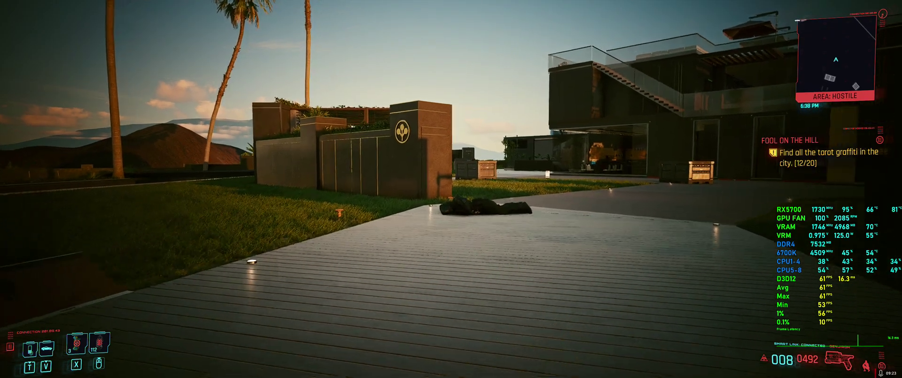
- Switch to Cyberpunk 2077 and test crouching and moving forward and back toward the building
{"action": "key", "text": "c"}
{"action": "key", "text": "w"}
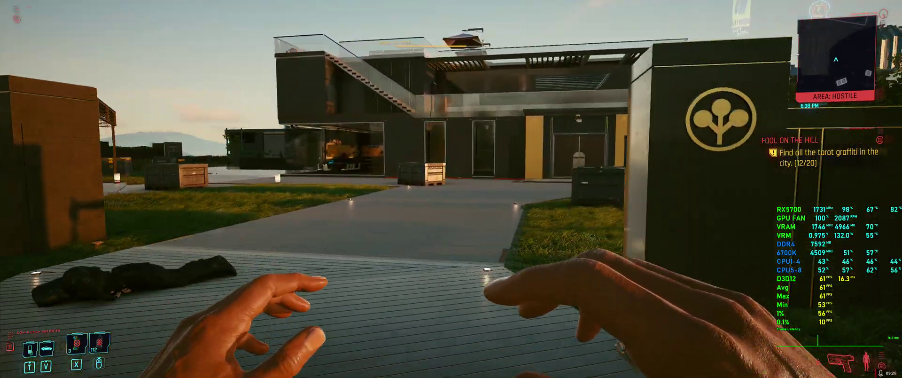
{"action": "key", "text": "w"}
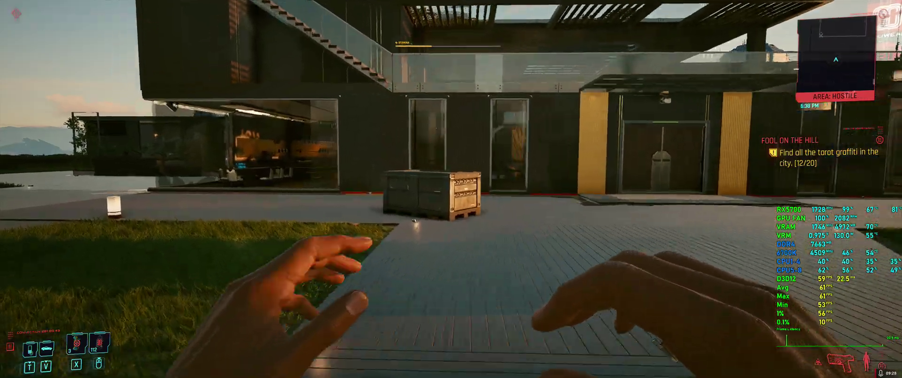
{"action": "key", "text": "w"}
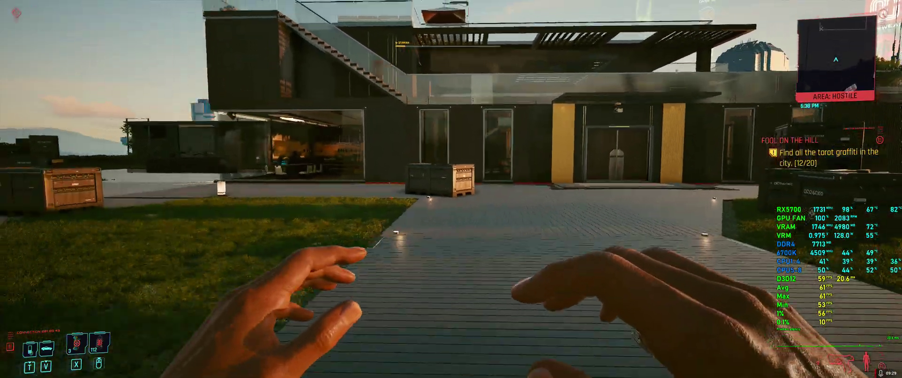
{"action": "key", "text": "s"}
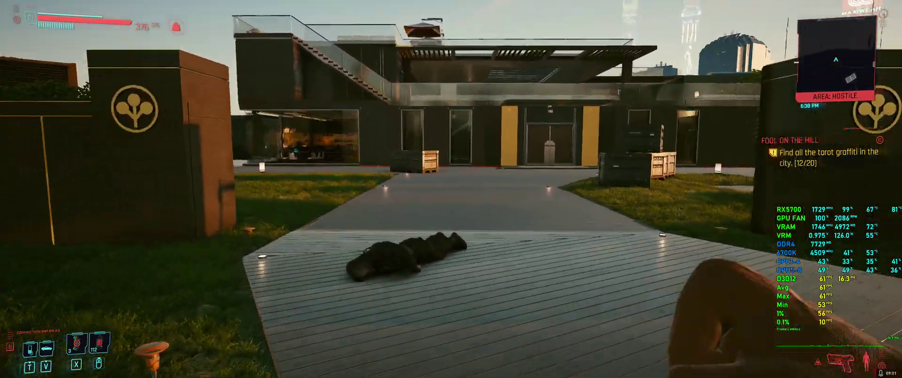
- Test forward movement by running through the gate to the building's entrance, and sidestep toward the crate
{"action": "key", "text": "w"}
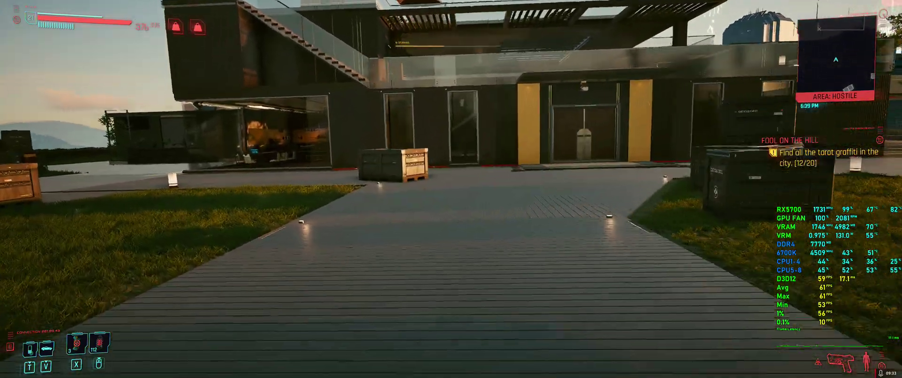
{"action": "key", "text": "w"}
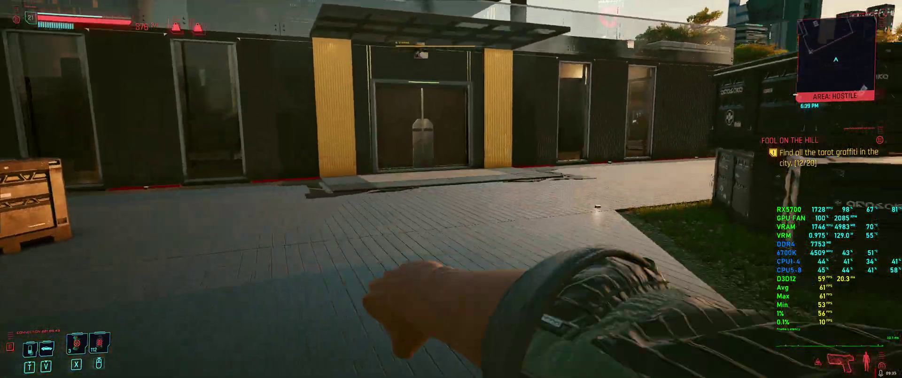
{"action": "key", "text": "w"}
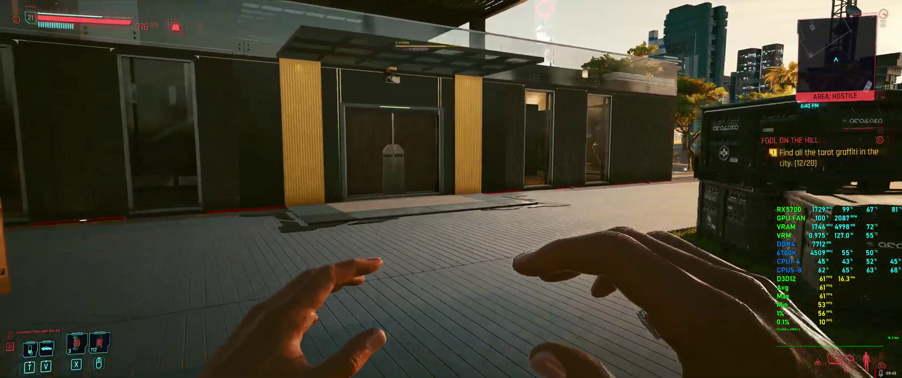
{"action": "key", "text": "w"}
{"action": "key", "text": "a"}
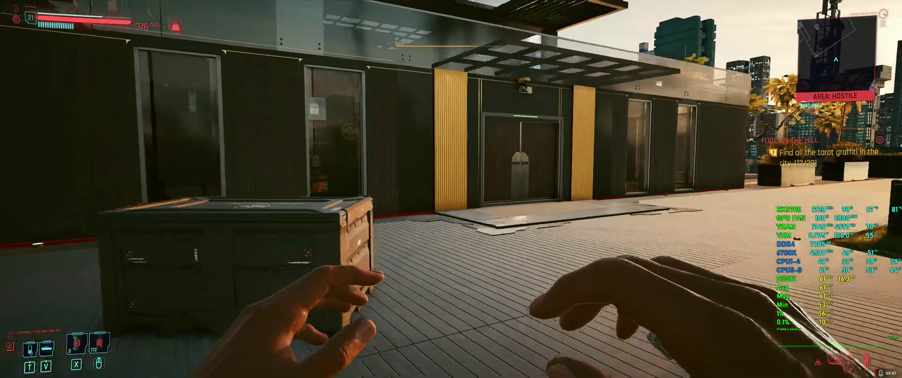
- Test moving backward and sideways with raised fists in front of the building's entrance
{"action": "key", "text": "d"}
{"action": "key", "text": "s"}
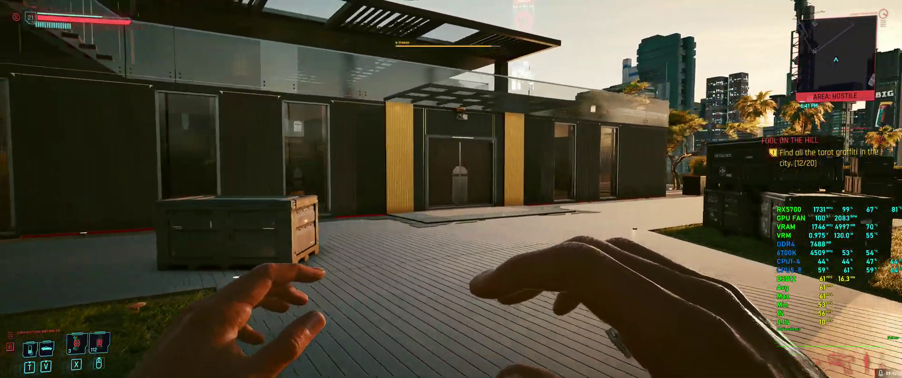
{"action": "key", "text": "s"}
{"action": "key", "text": "a"}
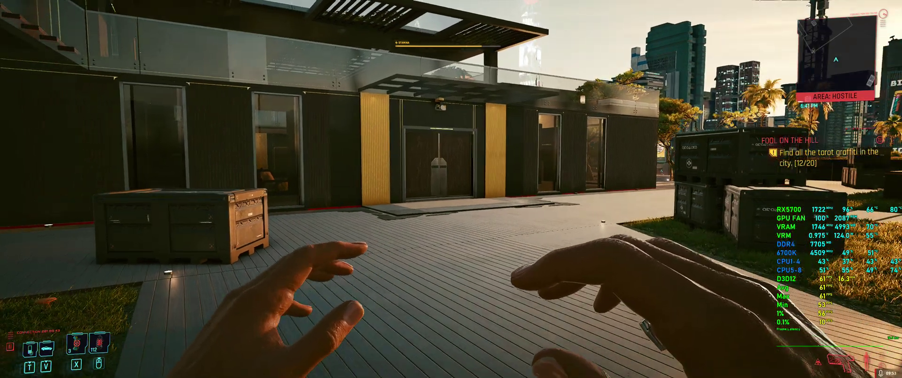
{"action": "key", "text": "d"}
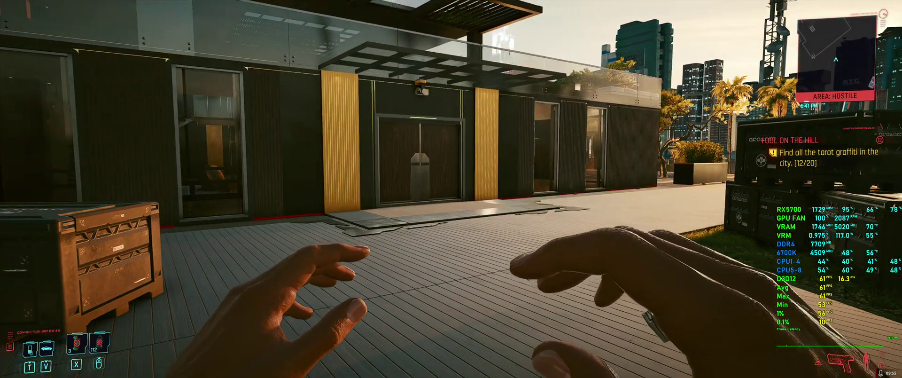
{"action": "key", "text": "d"}
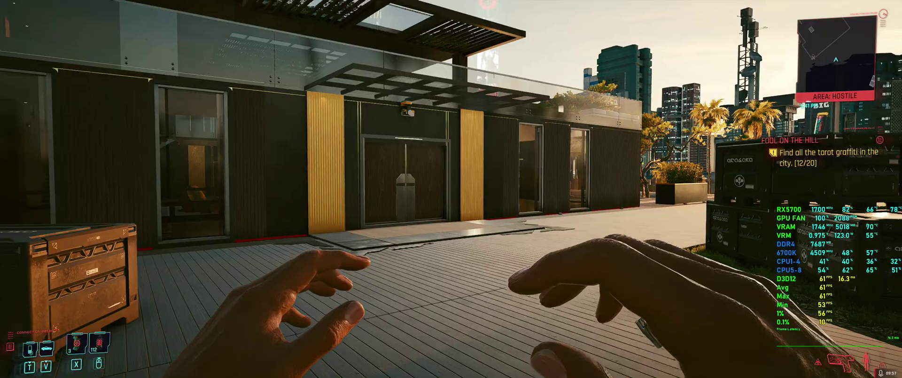
{"action": "key", "text": "a"}
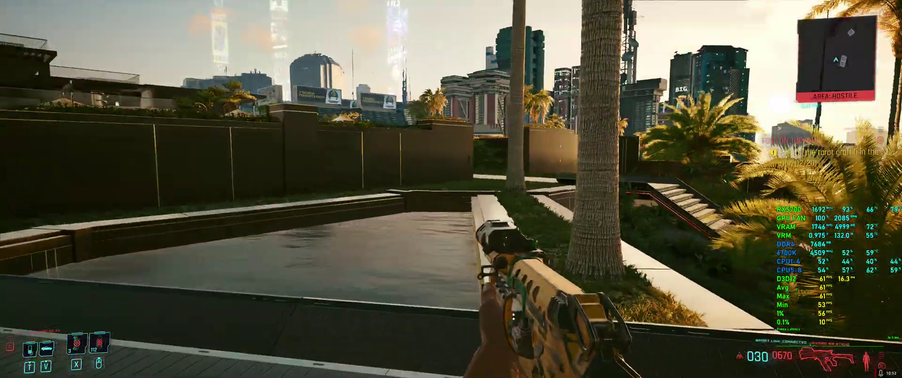
- Walk toward the building with the rifle drawn and test holstering it with the double-tap
{"action": "mouse_move", "coordinate": [451, 189]}
{"action": "key", "text": "w"}
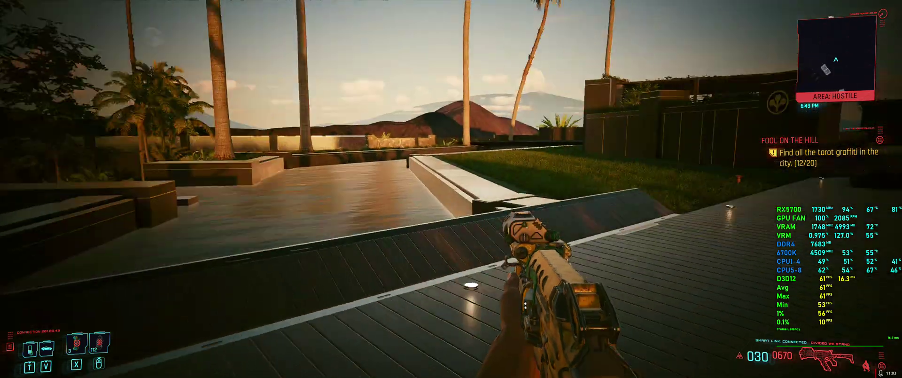
{"action": "key", "text": "w"}
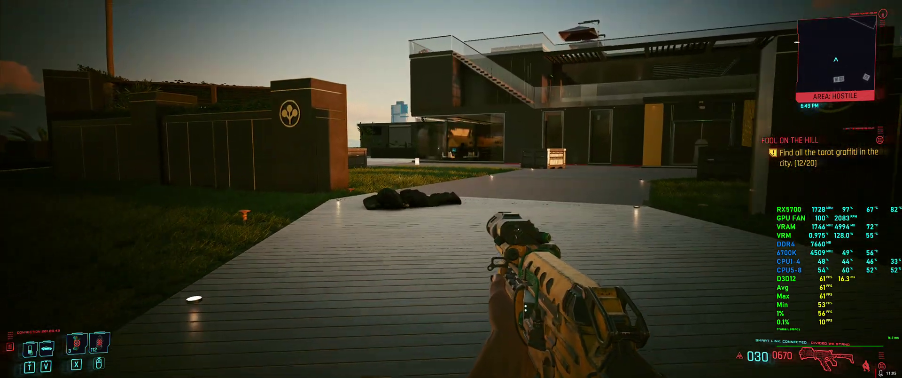
{"action": "key", "text": "alt"}
{"action": "key", "text": "alt"}
{"action": "key", "text": "w"}
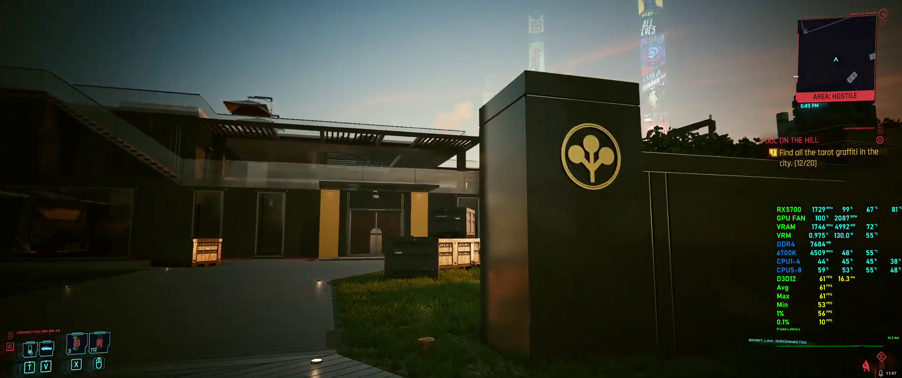
{"action": "key", "text": "w"}
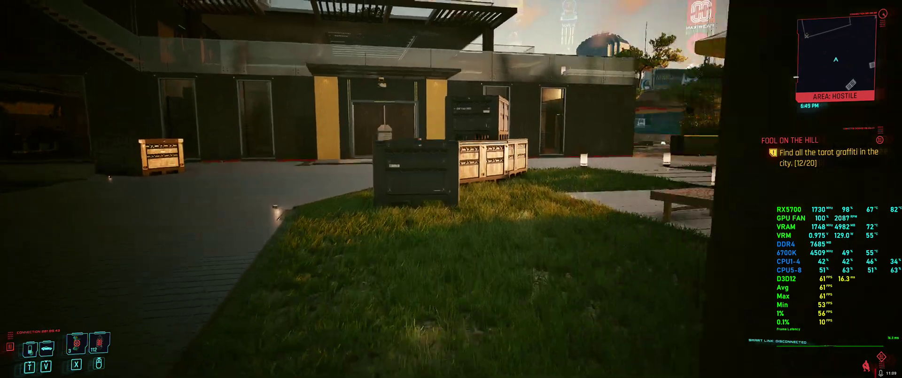
- Test forward movement with the weapon holstered, jumping near the crates and crossing the terrace toward the bar counter
{"action": "key", "text": "w"}
{"action": "key", "text": "space"}
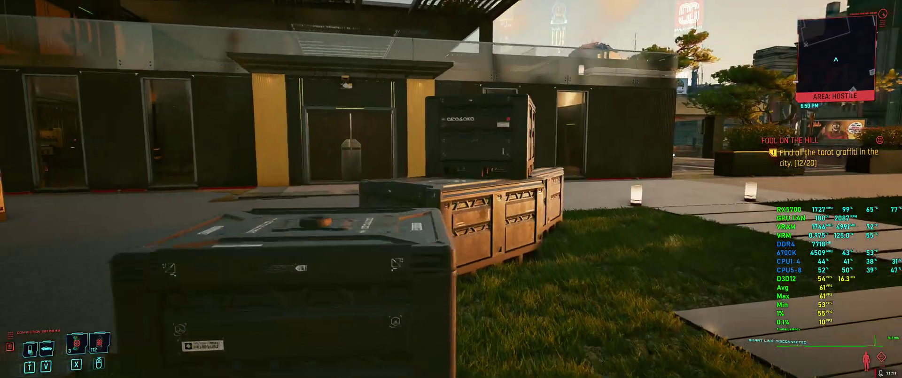
{"action": "key", "text": "w"}
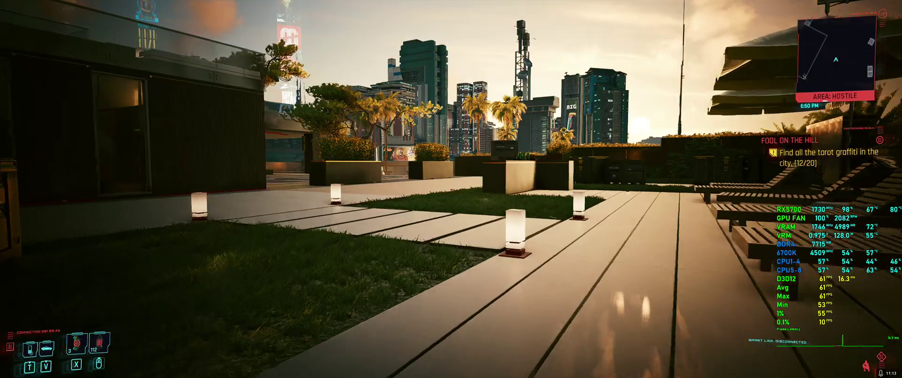
{"action": "key", "text": "w"}
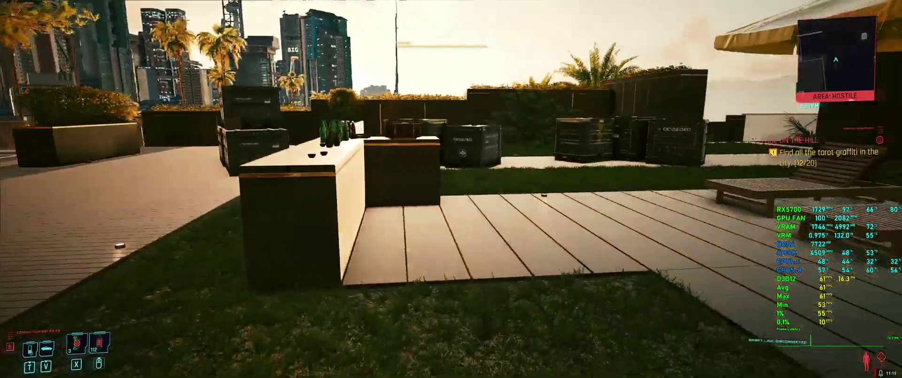
{"action": "key", "text": "w"}
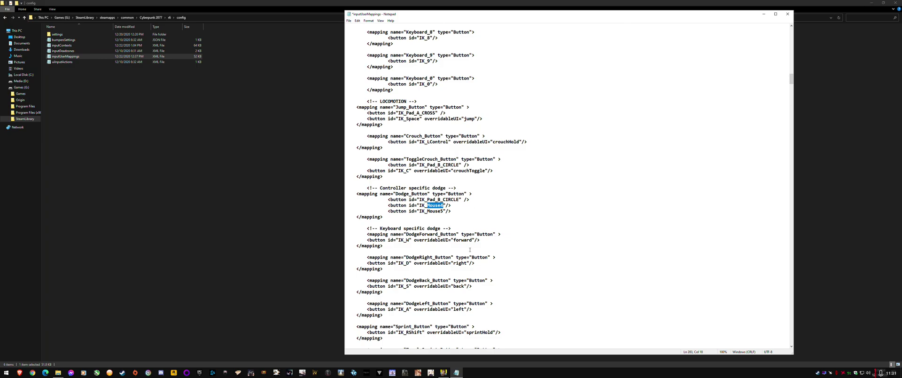
- Replace Mouse4 with Y in the Dodge_Button mapping of inputUserMappings
{"action": "type", "text": "Y"}
- Search inputUserMappings for "mouse" and examine which mouse button names the mappings use
{"action": "key", "text": "ctrl+f"}
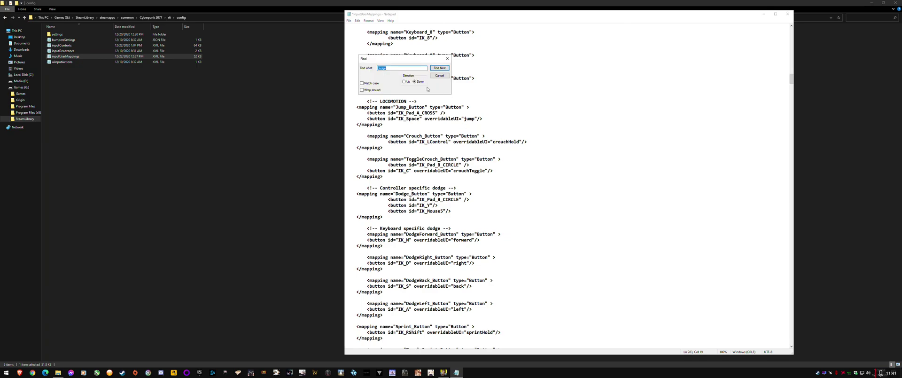
{"action": "type", "text": "mouse"}
{"action": "key", "text": "Return"}
{"action": "left_click", "coordinate": [442, 69]}
{"action": "left_click", "coordinate": [441, 69]}
{"action": "left_click", "coordinate": [441, 69]}
{"action": "left_click", "coordinate": [441, 70]}
{"action": "left_click", "coordinate": [441, 69]}
{"action": "left_click", "coordinate": [440, 68]}
{"action": "left_click", "coordinate": [440, 68]}
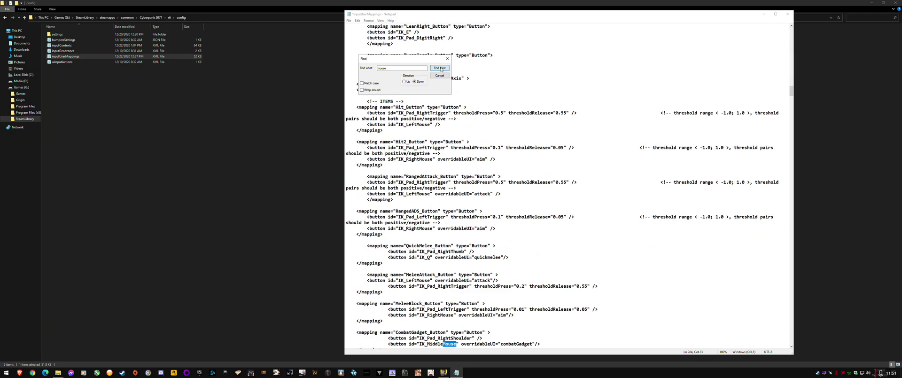
{"action": "left_click", "coordinate": [440, 69]}
{"action": "left_click", "coordinate": [440, 69]}
{"action": "left_click", "coordinate": [440, 69]}
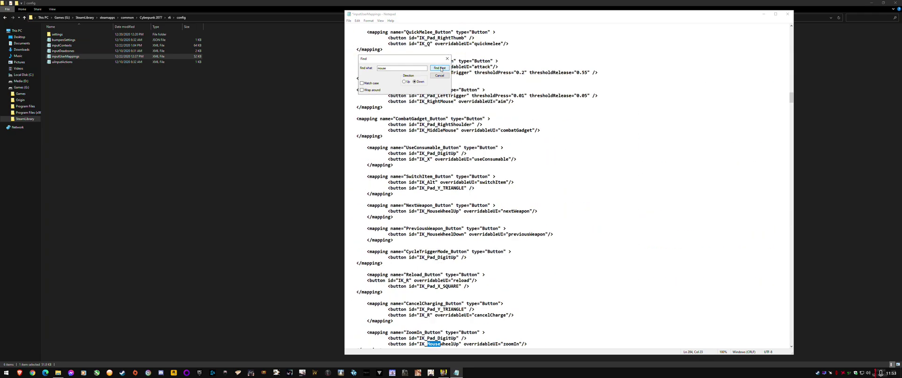
{"action": "left_click", "coordinate": [440, 69]}
{"action": "left_click", "coordinate": [440, 68]}
{"action": "left_click", "coordinate": [440, 68]}
{"action": "left_click", "coordinate": [440, 69]}
{"action": "left_click", "coordinate": [441, 69]}
{"action": "left_click", "coordinate": [441, 69]}
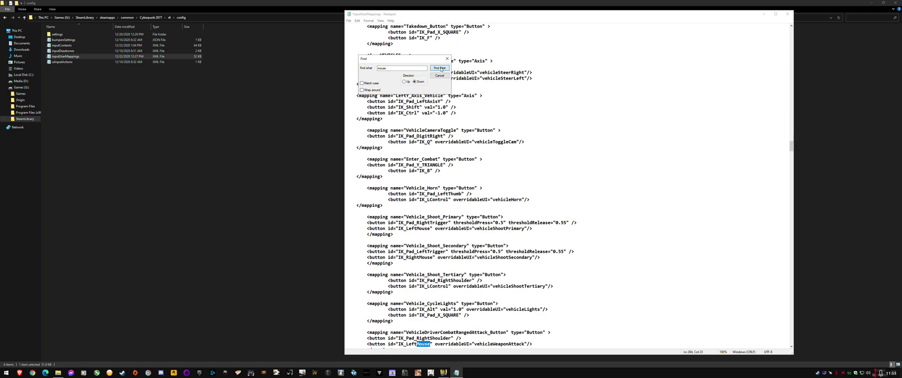
{"action": "left_click", "coordinate": [440, 69]}
{"action": "left_click", "coordinate": [440, 69]}
{"action": "left_click", "coordinate": [440, 68]}
{"action": "left_click", "coordinate": [440, 69]}
{"action": "left_click", "coordinate": [440, 69]}
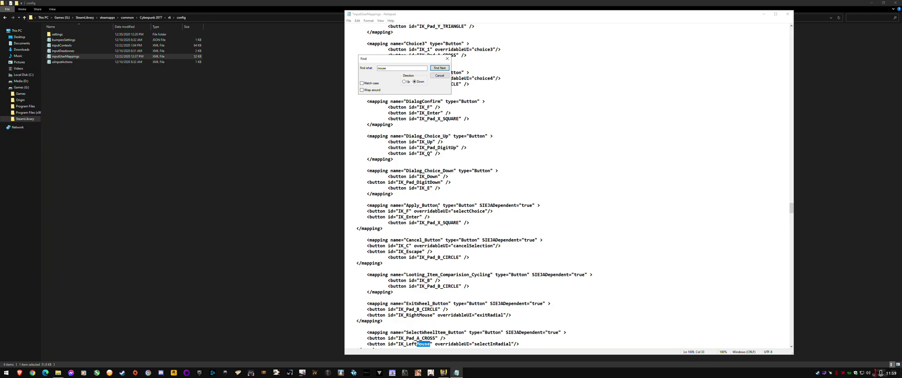
{"action": "left_click", "coordinate": [441, 77]}
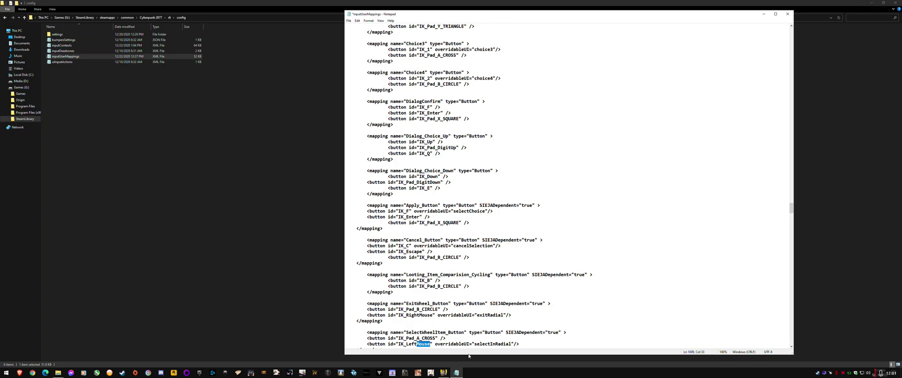
- Switch to Cyberpunk 2077 and show the crouch entries in the key bindings settings
{"action": "left_click", "coordinate": [443, 372]}
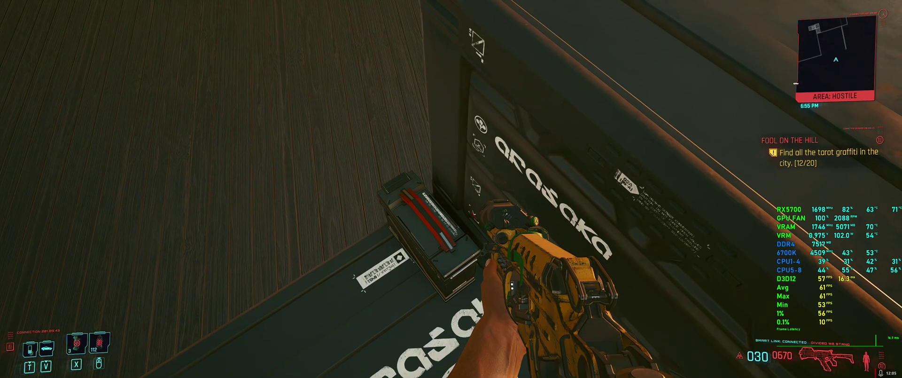
{"action": "key", "text": "Escape"}
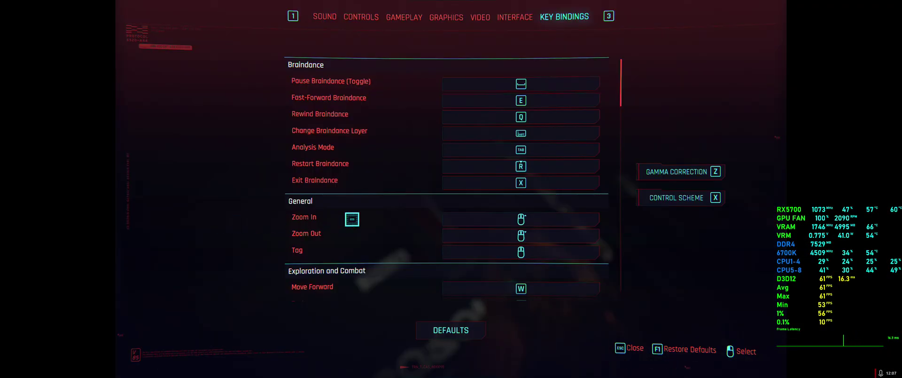
{"action": "scroll", "coordinate": [515, 213], "scroll_direction": "down", "scroll_amount": 8}
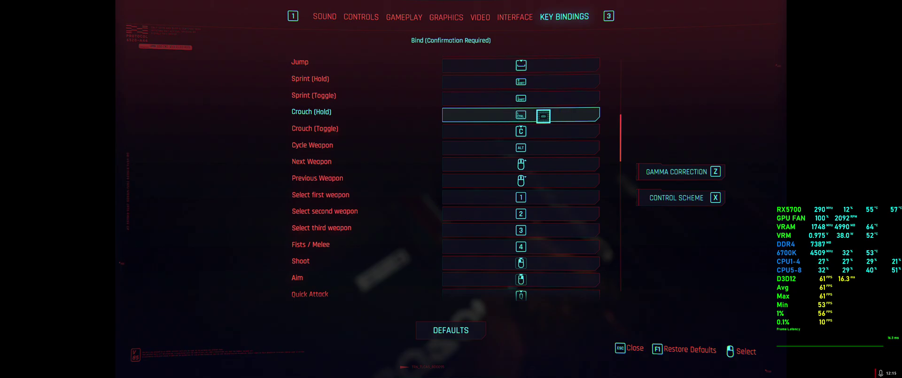
- Try twice to rebind Crouch (Hold)
{"action": "left_click", "coordinate": [543, 115]}
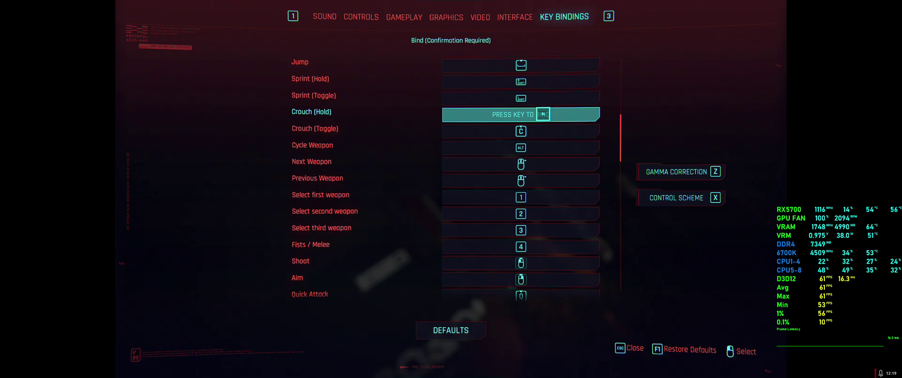
{"action": "key", "text": "ctrl"}
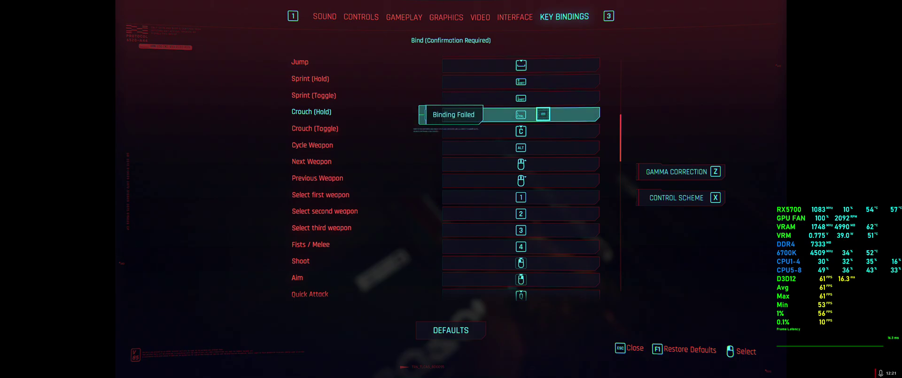
{"action": "left_click", "coordinate": [543, 114]}
{"action": "key", "text": "ctrl"}
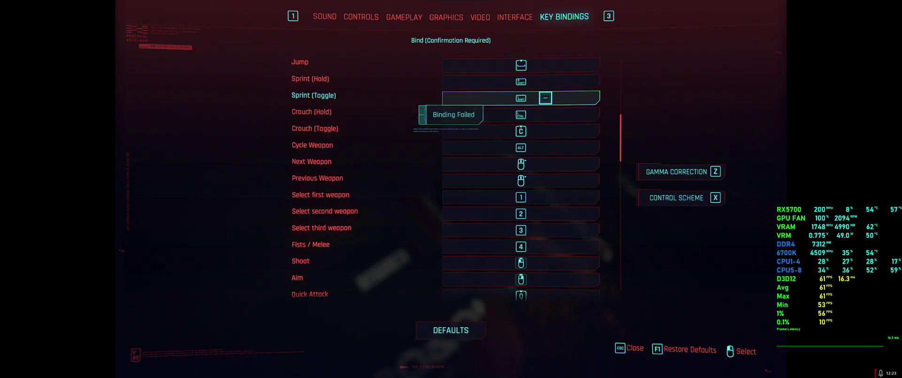
- Try binding Sprint (Toggle) to the left mouse button, and discard the change
{"action": "left_click", "coordinate": [546, 97]}
{"action": "left_click", "coordinate": [519, 110]}
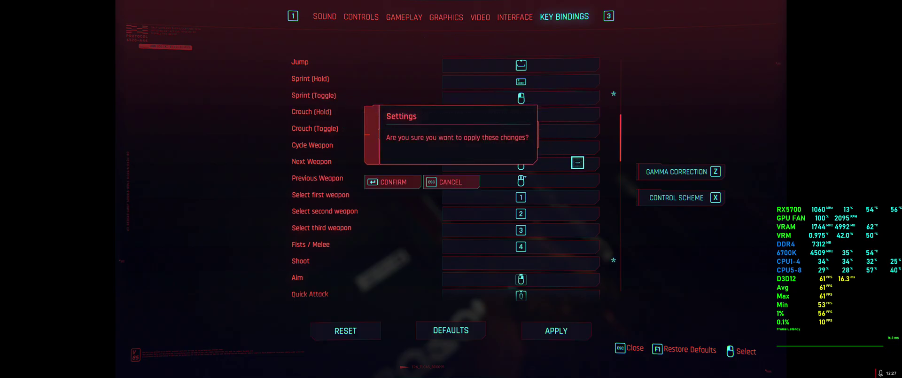
{"action": "left_click", "coordinate": [211, 227]}
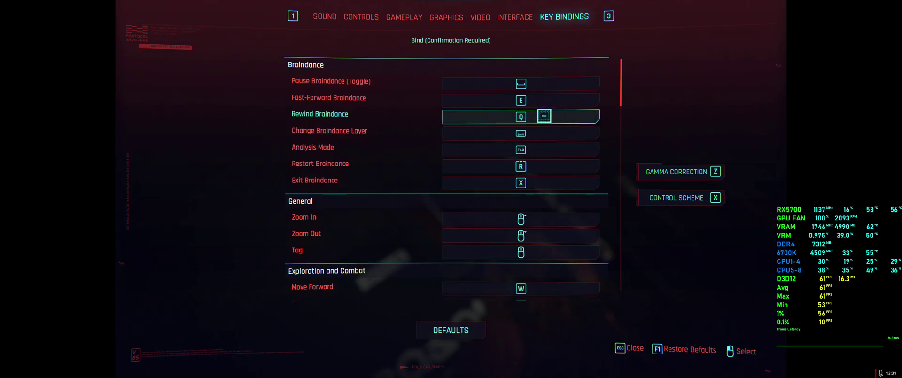
- Try binding Rewind Braindance to a mouse button, and discard the change
{"action": "left_click", "coordinate": [544, 116]}
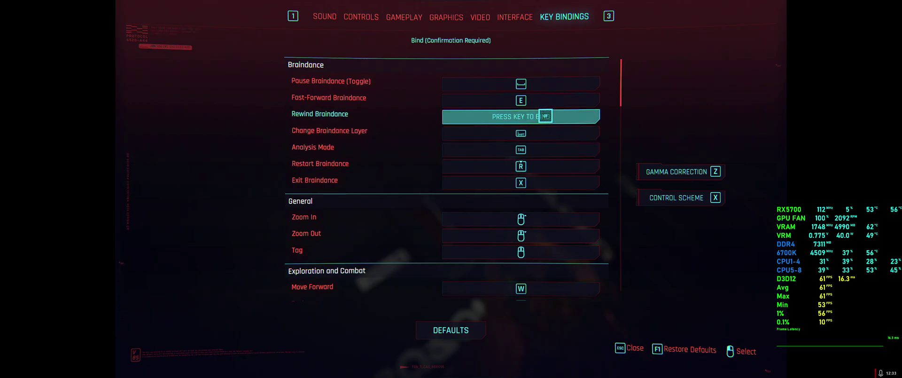
{"action": "left_click", "coordinate": [546, 116]}
{"action": "left_click", "coordinate": [545, 115]}
{"action": "left_click", "coordinate": [544, 115]}
{"action": "left_click", "coordinate": [544, 115]}
{"action": "left_click", "coordinate": [545, 116]}
{"action": "left_click", "coordinate": [545, 116]}
{"action": "left_click", "coordinate": [544, 116]}
{"action": "left_click", "coordinate": [545, 115]}
{"action": "left_click", "coordinate": [544, 116]}
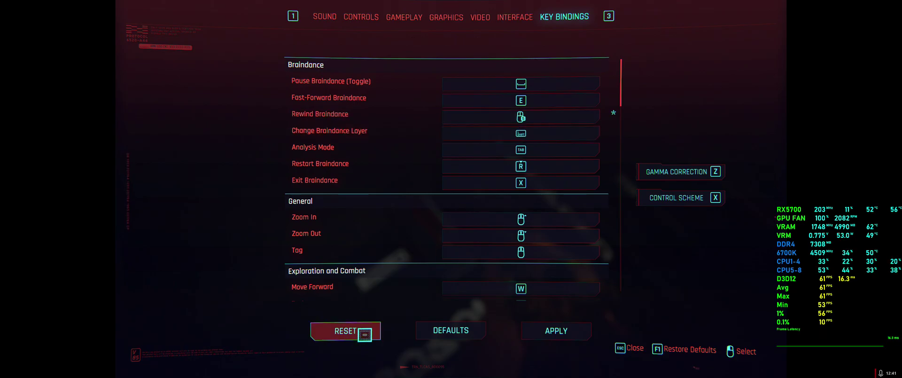
{"action": "key", "text": "Escape"}
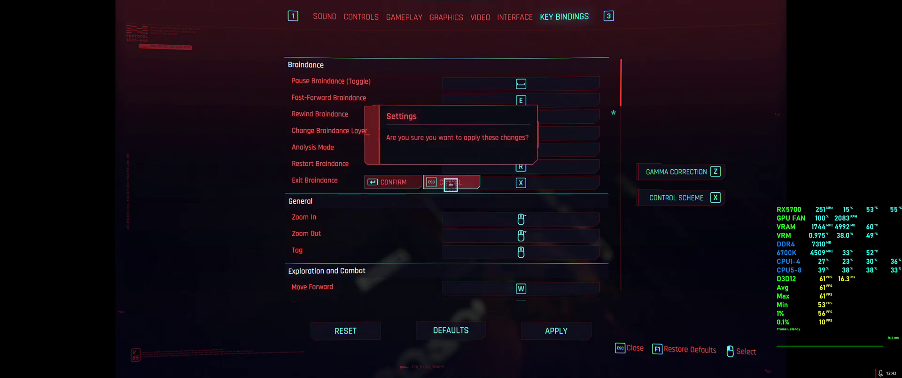
{"action": "left_click", "coordinate": [452, 183]}
{"action": "left_click", "coordinate": [242, 228]}
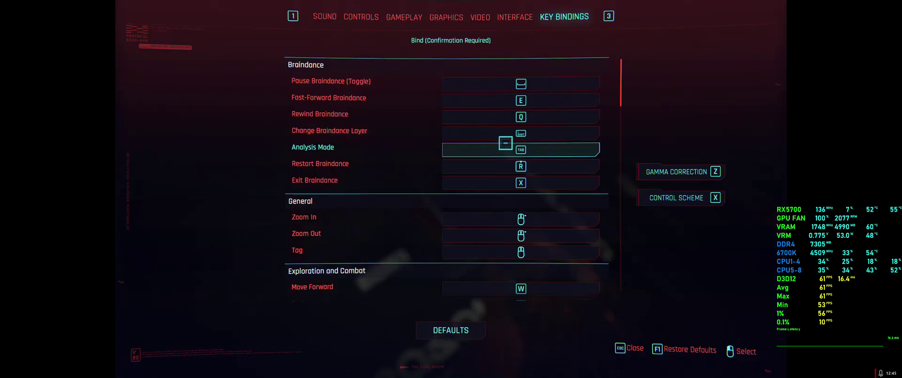
- Switch to the inputUserMappings file in Notepad and search it for "dodge" to find the Dodge_Button mapping
{"action": "mouse_move", "coordinate": [622, 73]}
{"action": "left_mouse_down"}
{"action": "mouse_move", "coordinate": [621, 132]}
{"action": "mouse_move", "coordinate": [619, 71]}
{"action": "left_mouse_up"}
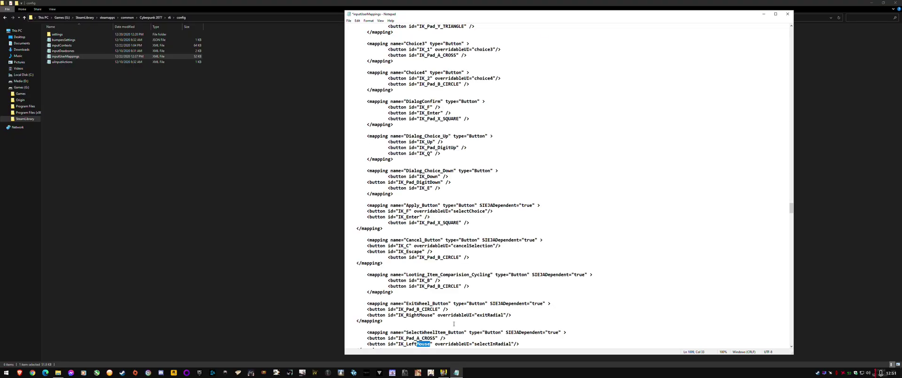
{"action": "left_click_drag", "start_coordinate": [791, 208], "coordinate": [757, 51]}
{"action": "left_click", "coordinate": [578, 102]}
{"action": "key", "text": "ctrl+f"}
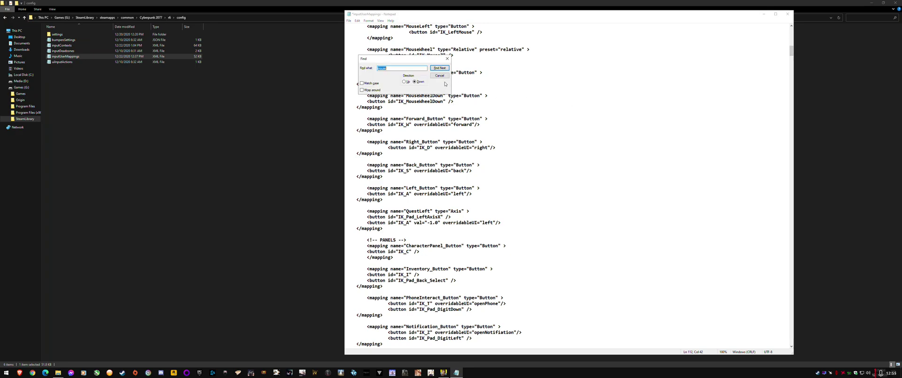
{"action": "type", "text": "dodge"}
{"action": "key", "text": "Return"}
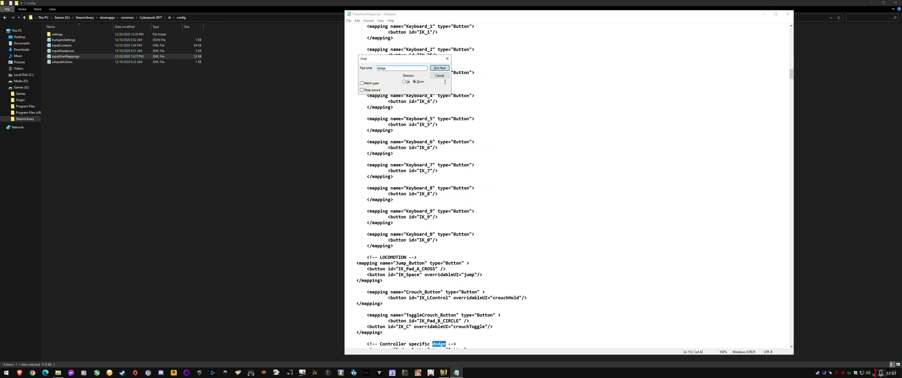
{"action": "left_click", "coordinate": [442, 76]}
{"action": "scroll", "coordinate": [492, 246], "scroll_direction": "down", "scroll_amount": 6}
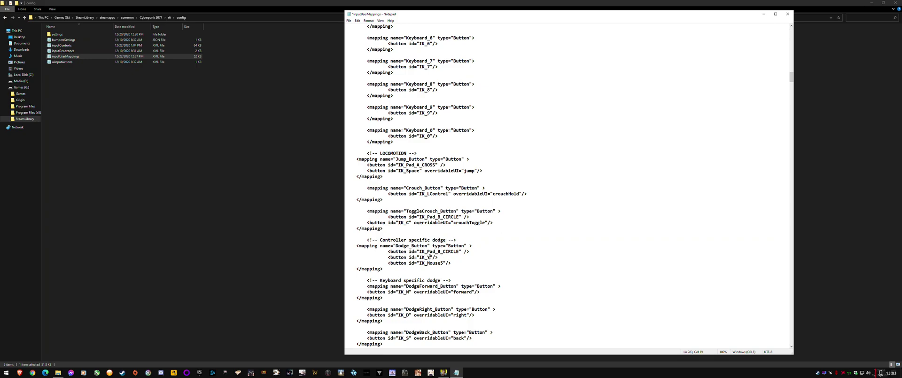
- Change the IK_Y key in the controller-specific Dodge_Button mapping to IK_Mouse4
{"action": "left_click_drag", "start_coordinate": [427, 257], "coordinate": [431, 257]}
{"action": "type", "text": "Mouse4"}
{"action": "left_click_drag", "start_coordinate": [451, 263], "coordinate": [372, 264]}
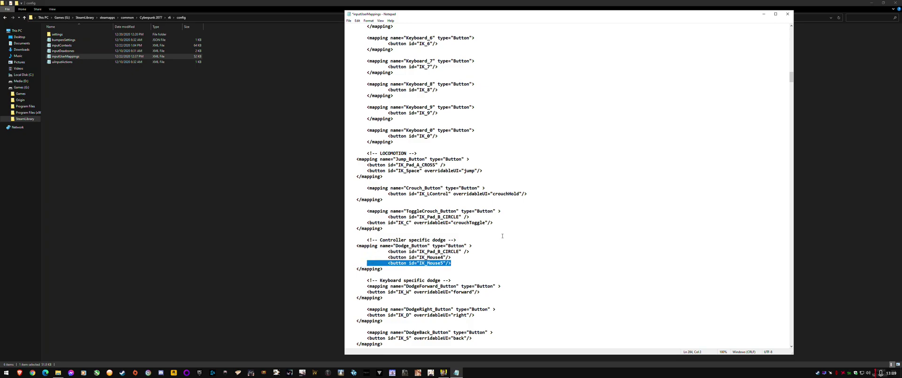
{"action": "scroll", "coordinate": [502, 235], "scroll_direction": "down", "scroll_amount": 1}
{"action": "left_click", "coordinate": [421, 234]}
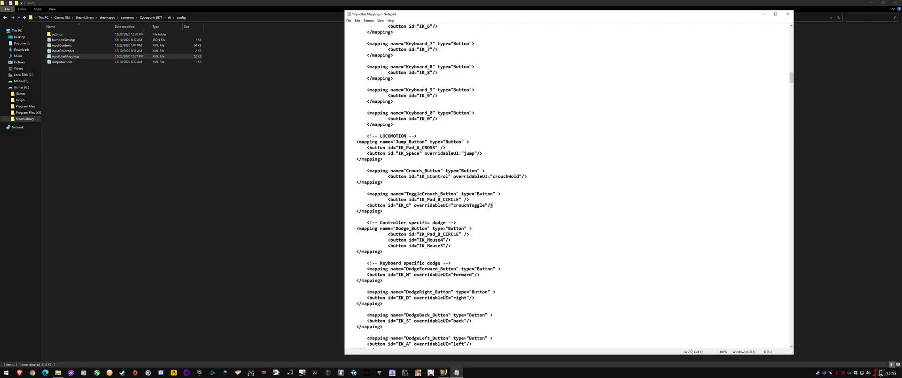
- Copy the IK_C crouchToggle line into the Dodge_Button mapping above IK_Mouse4, and indent it like its neighbours
{"action": "left_click_drag", "start_coordinate": [492, 205], "coordinate": [369, 206]}
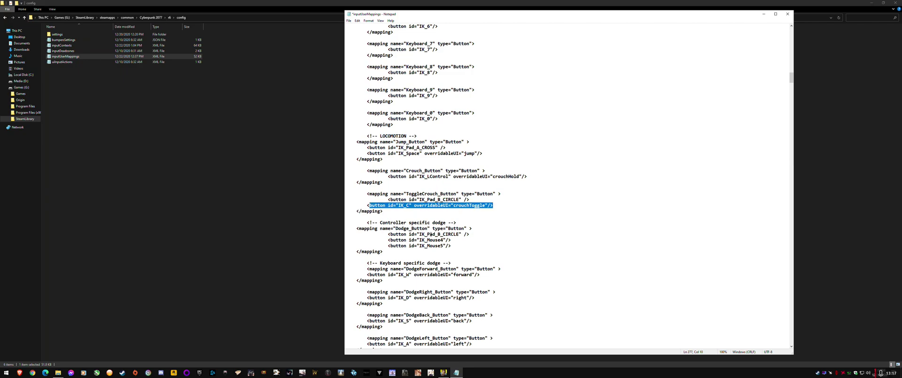
{"action": "left_click", "coordinate": [368, 205]}
{"action": "left_click", "coordinate": [455, 241]}
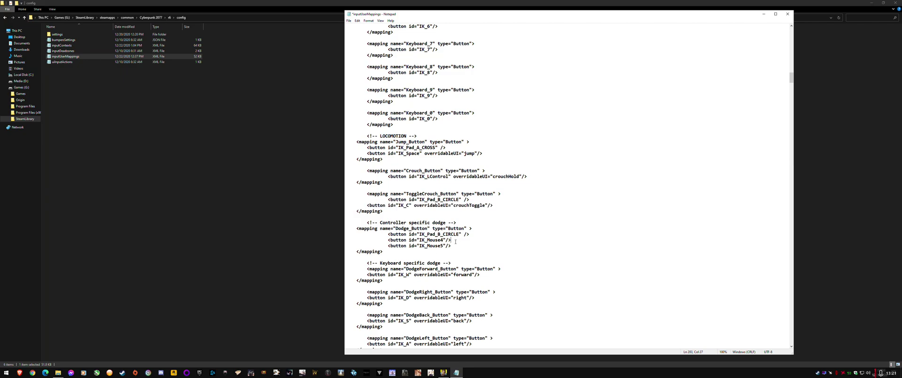
{"action": "key", "text": "Return"}
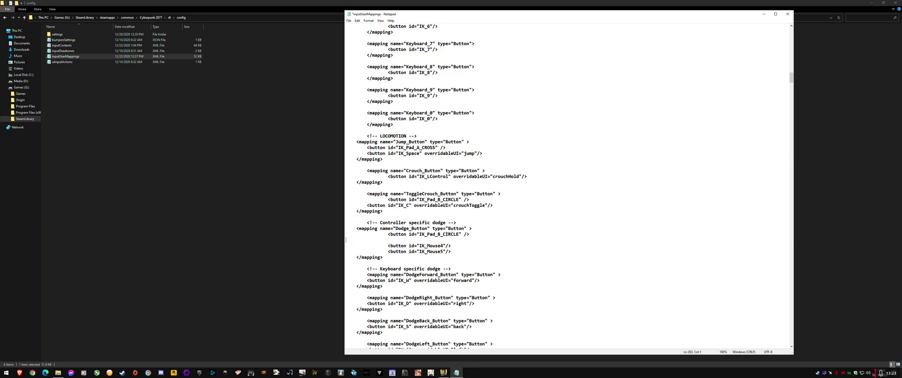
{"action": "type", "text": "<button id=\"IK_C\" overridableUI=\"crouchToggle\"/>"}
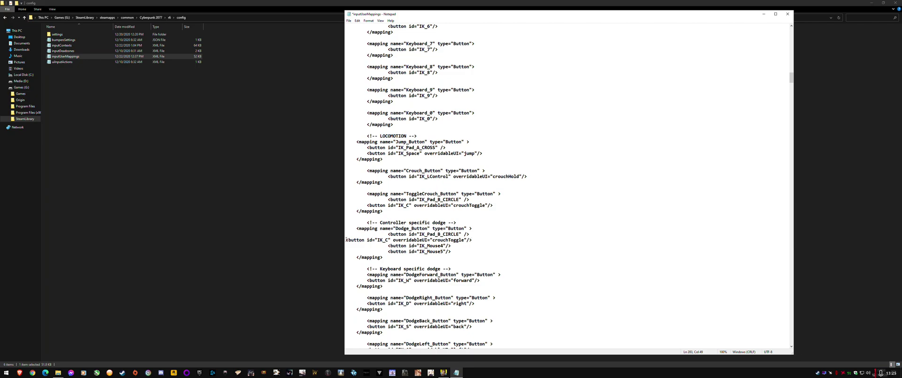
{"action": "left_click", "coordinate": [346, 239]}
{"action": "key", "text": "Tab"}
{"action": "key", "text": "Tab"}
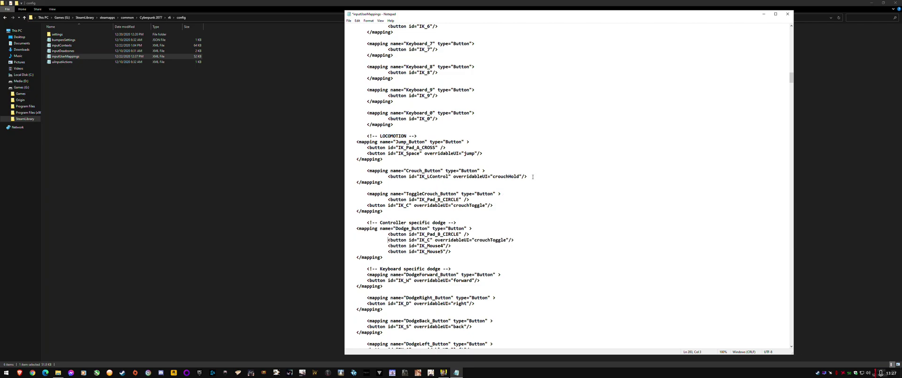
- Copy the IK_LControl crouchHold line into the Dodge_Button mapping below IK_Pad_B_CIRCLE, and indent it
{"action": "left_click_drag", "start_coordinate": [528, 176], "coordinate": [380, 177]}
{"action": "key", "text": "ctrl+c"}
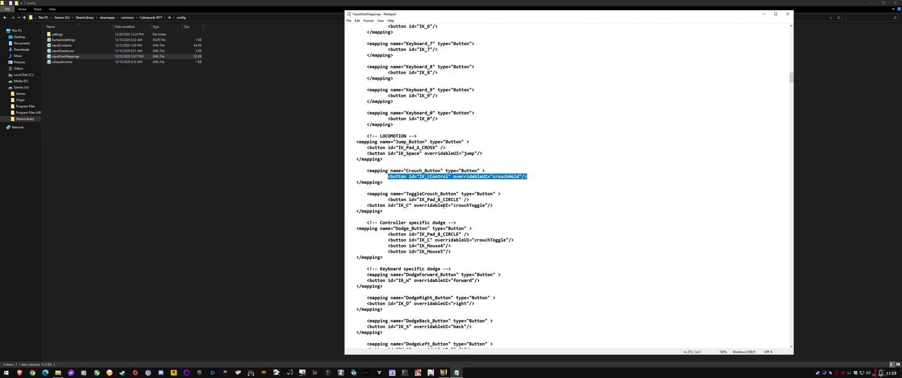
{"action": "left_click", "coordinate": [479, 233]}
{"action": "key", "text": "Return"}
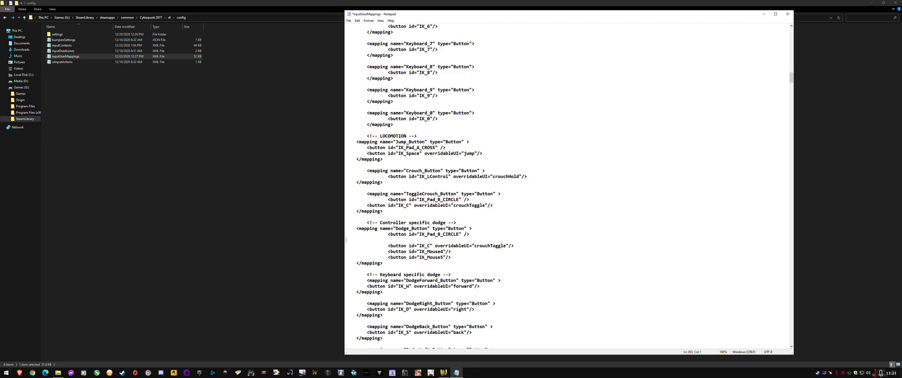
{"action": "key", "text": "ctrl+v"}
{"action": "left_click", "coordinate": [347, 239]}
{"action": "key", "text": "Tab"}
{"action": "key", "text": "Tab"}
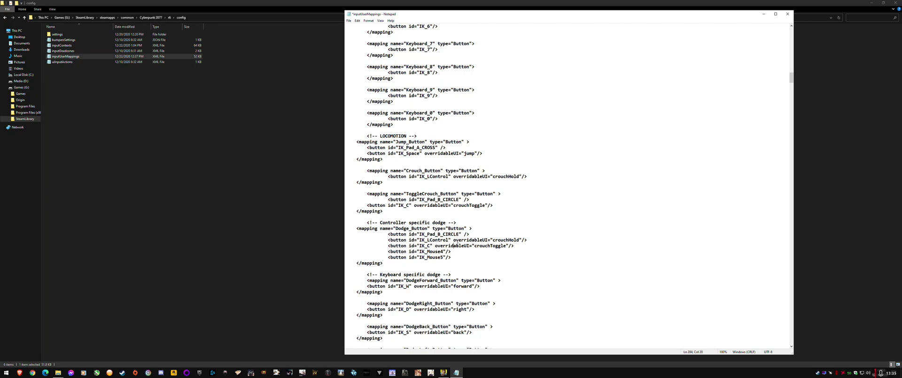
- Examine the crouch and mouse button entries listed in the Dodge_Button mapping
{"action": "left_click_drag", "start_coordinate": [453, 257], "coordinate": [385, 246]}
{"action": "left_click", "coordinate": [433, 245]}
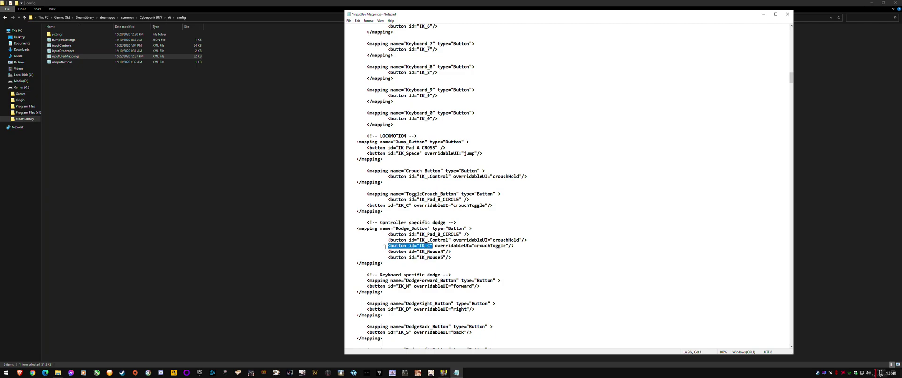
{"action": "left_click", "coordinate": [526, 246]}
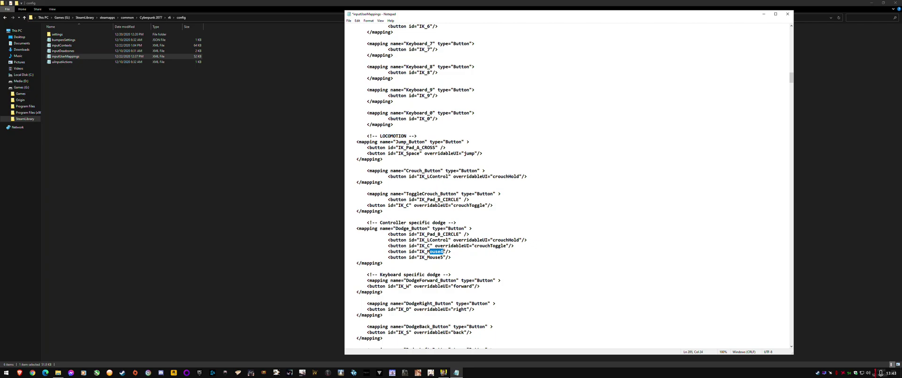
{"action": "left_click_drag", "start_coordinate": [417, 240], "coordinate": [499, 245]}
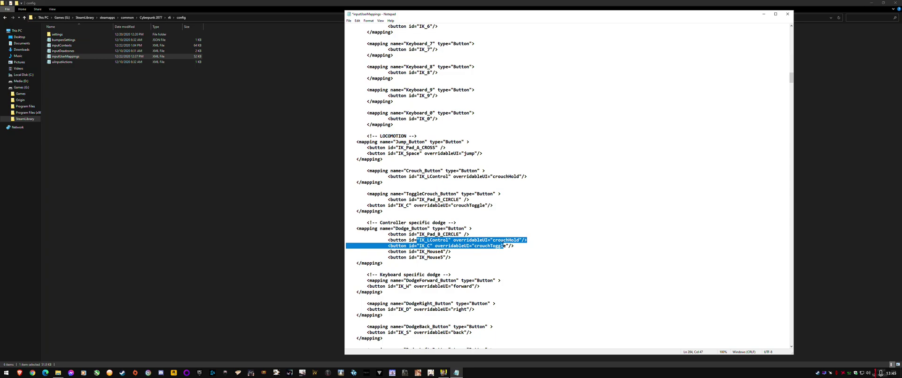
{"action": "left_click_drag", "start_coordinate": [409, 252], "coordinate": [519, 244]}
{"action": "left_click", "coordinate": [470, 258]}
{"action": "left_click", "coordinate": [474, 239]}
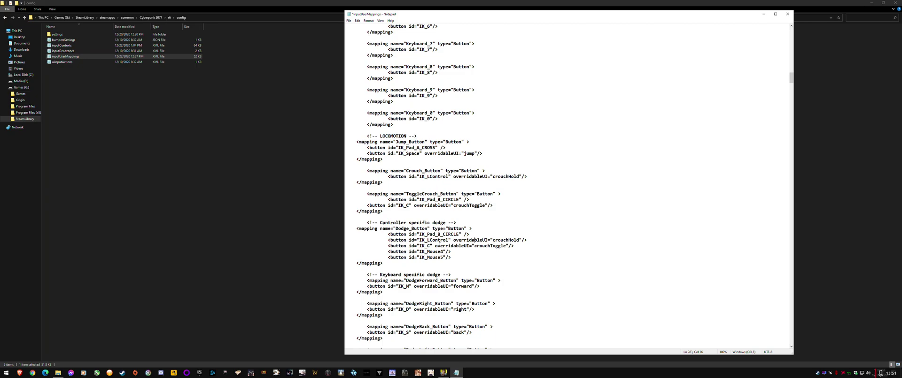
{"action": "left_click", "coordinate": [462, 251]}
{"action": "scroll", "coordinate": [452, 237], "scroll_direction": "down", "scroll_amount": 1}
{"action": "left_click_drag", "start_coordinate": [454, 243], "coordinate": [391, 240]}
{"action": "left_click", "coordinate": [449, 224]}
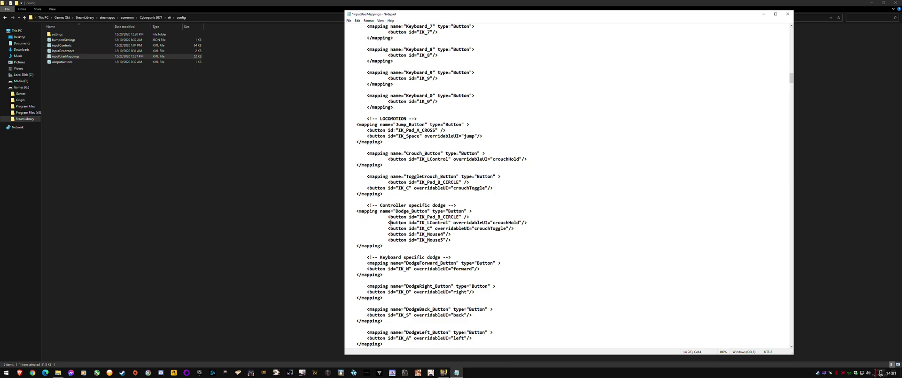
- Comment out the IK_LControl and IK_C lines in the Dodge_Button mapping with <!-- and -->
{"action": "left_click_drag", "start_coordinate": [369, 205], "coordinate": [448, 205]}
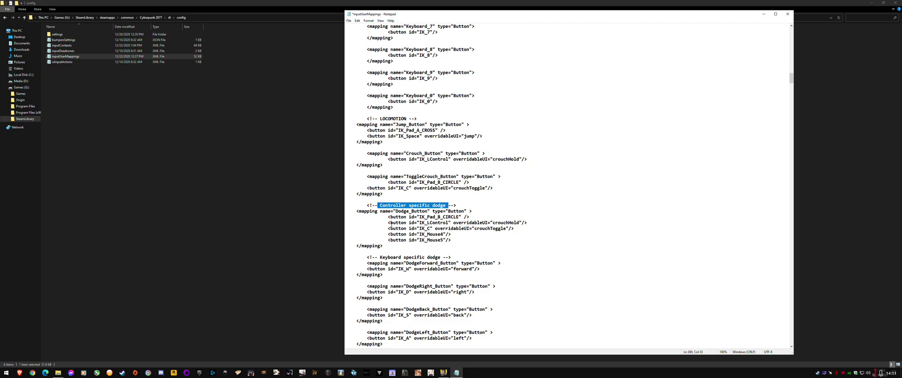
{"action": "left_click", "coordinate": [390, 223]}
{"action": "type", "text": "!--"}
{"action": "left_click", "coordinate": [531, 223]}
{"action": "type", "text": "--"}
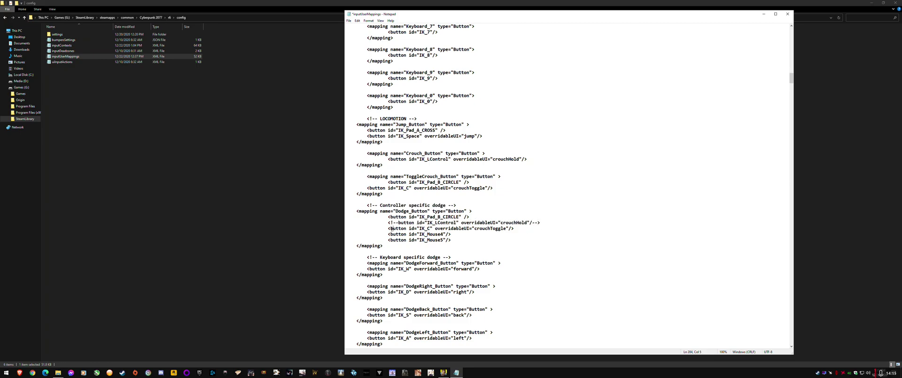
{"action": "type", "text": "!--"}
{"action": "type", "text": "--"}
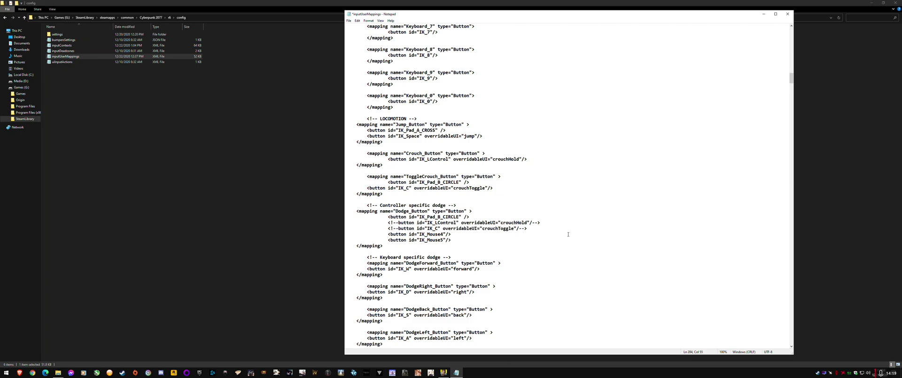
- Compare the commented-out crouch lines with the active IK_Mouse4 and IK_Mouse5 lines in the Dodge_Button mapping
{"action": "left_click_drag", "start_coordinate": [528, 228], "coordinate": [383, 223]}
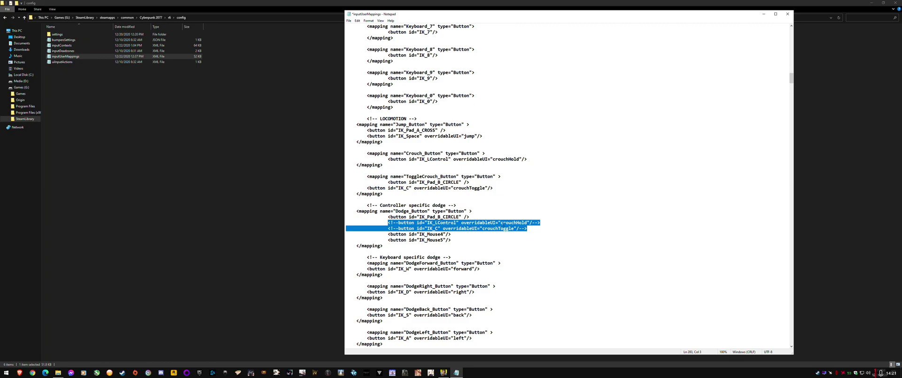
{"action": "left_click", "coordinate": [469, 228]}
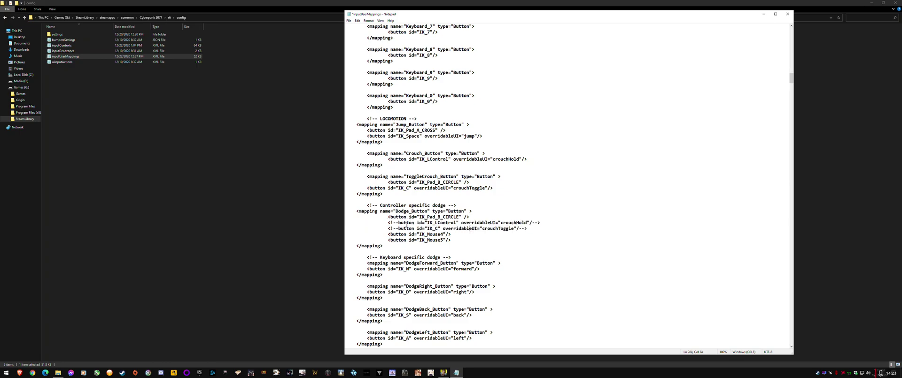
{"action": "left_click_drag", "start_coordinate": [389, 224], "coordinate": [467, 223]}
{"action": "left_click_drag", "start_coordinate": [396, 234], "coordinate": [438, 242]}
{"action": "left_click", "coordinate": [425, 240]}
{"action": "left_click_drag", "start_coordinate": [533, 226], "coordinate": [385, 224]}
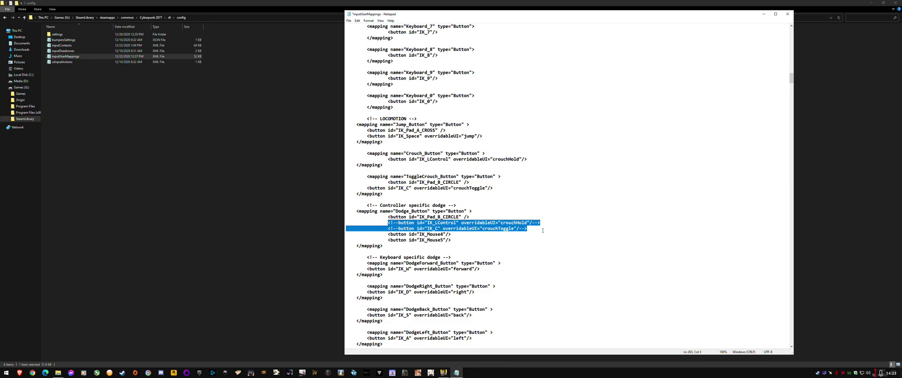
{"action": "left_click", "coordinate": [443, 228]}
{"action": "left_click_drag", "start_coordinate": [456, 244], "coordinate": [403, 240]}
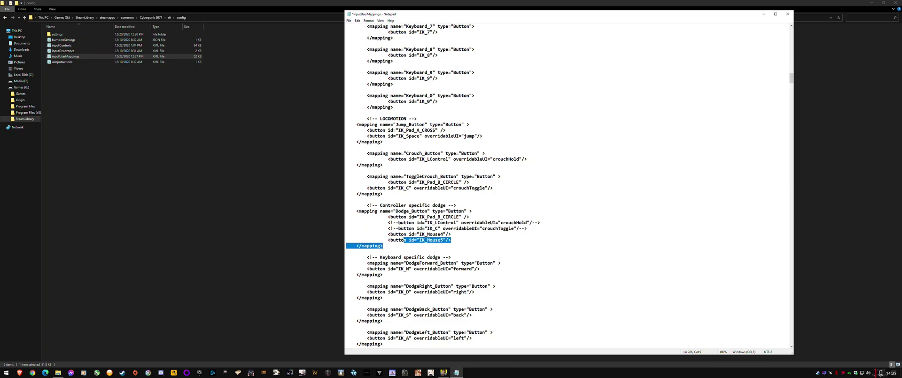
{"action": "left_click", "coordinate": [445, 240]}
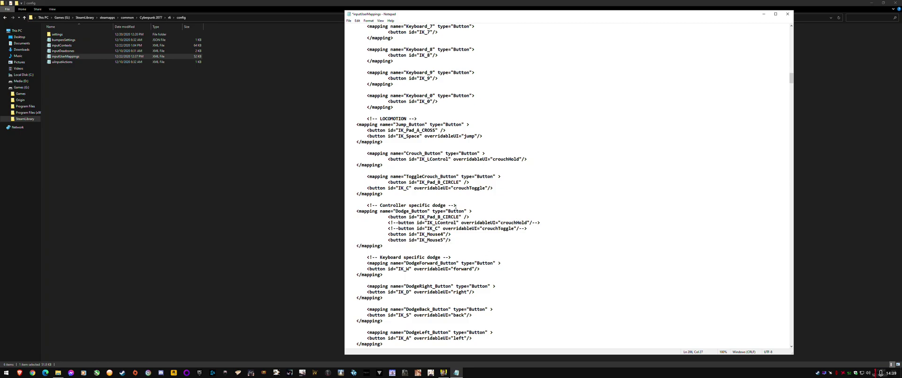
- Save the edited inputUserMappings file, and quit the running Cyberpunk 2077 session
{"action": "left_click", "coordinate": [349, 20]}
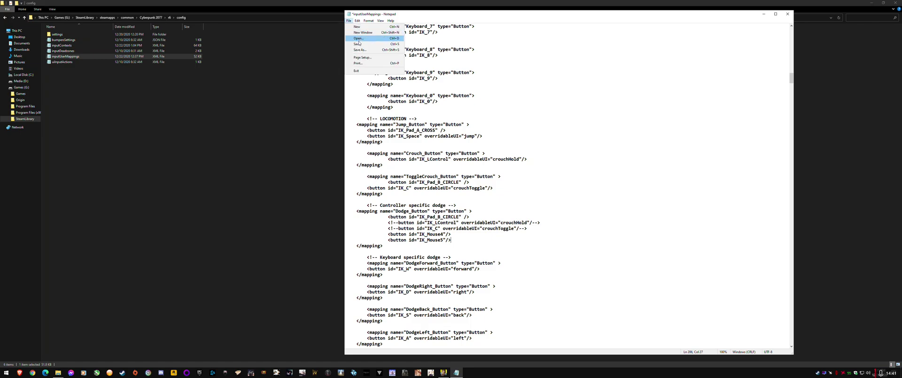
{"action": "key", "text": "Escape"}
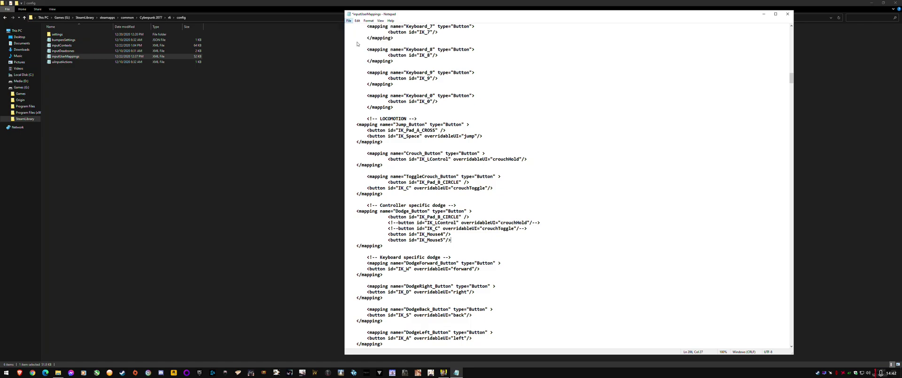
{"action": "key", "text": "ctrl+s"}
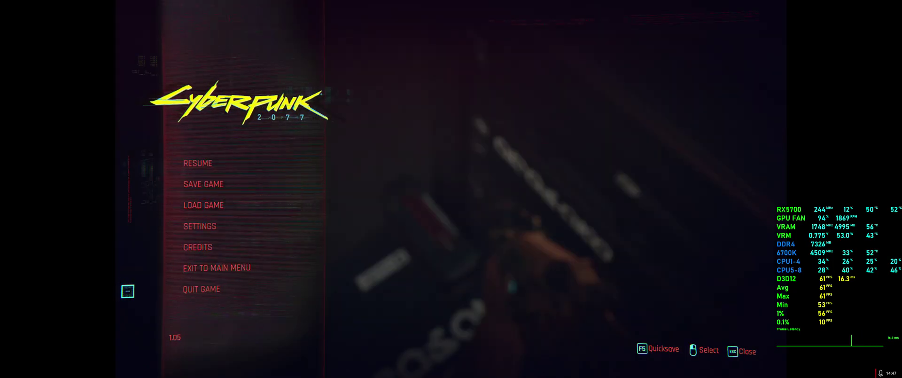
{"action": "left_click", "coordinate": [205, 287]}
{"action": "left_click", "coordinate": [519, 161]}
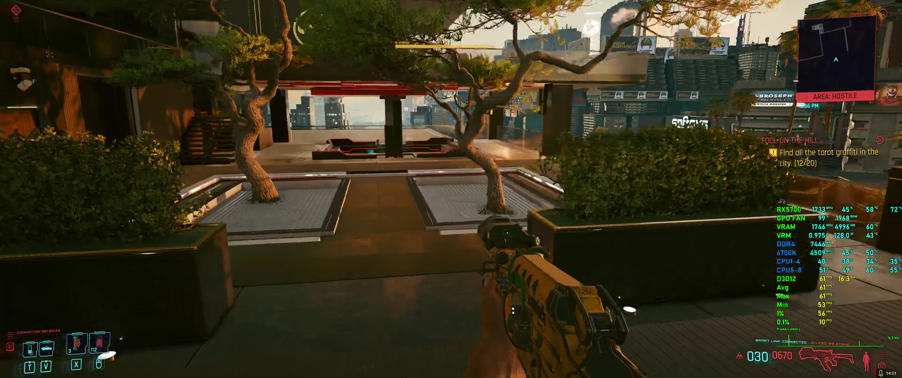
- Move forward around the courtyard in Cyberpunk 2077 to test the edited controls
{"action": "key", "text": "w"}
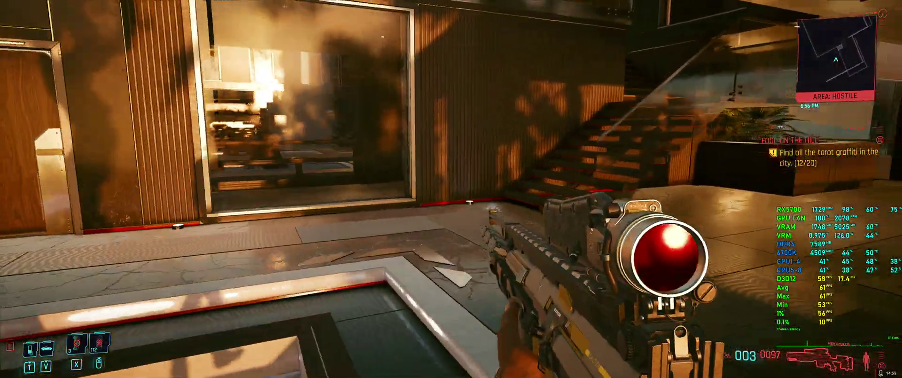
{"action": "key", "text": "w"}
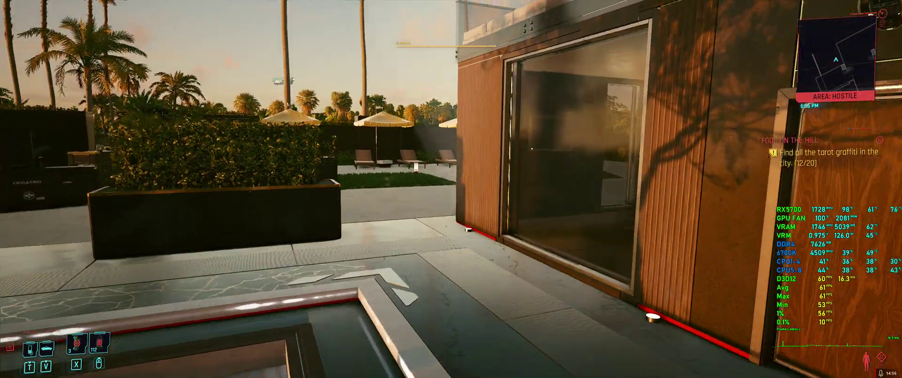
{"action": "key", "text": "w"}
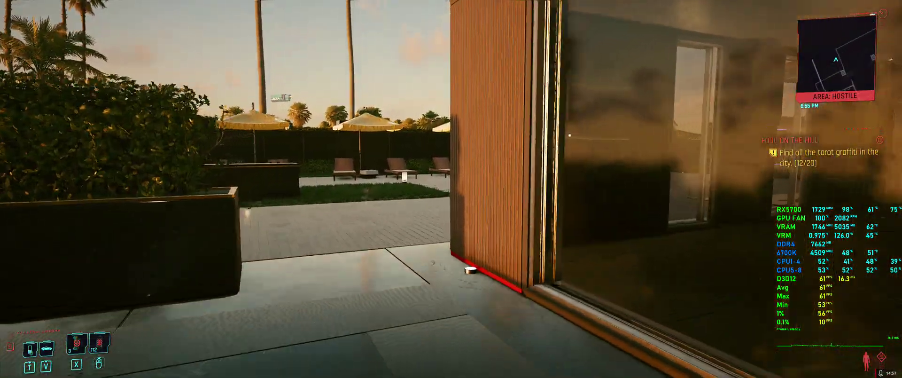
{"action": "key", "text": "w"}
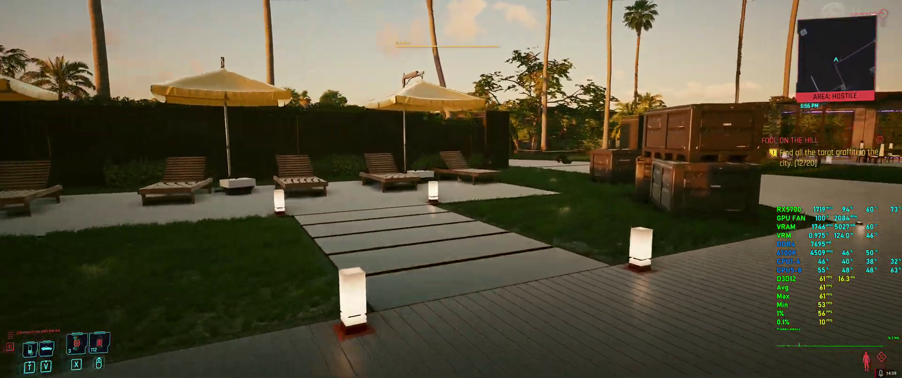